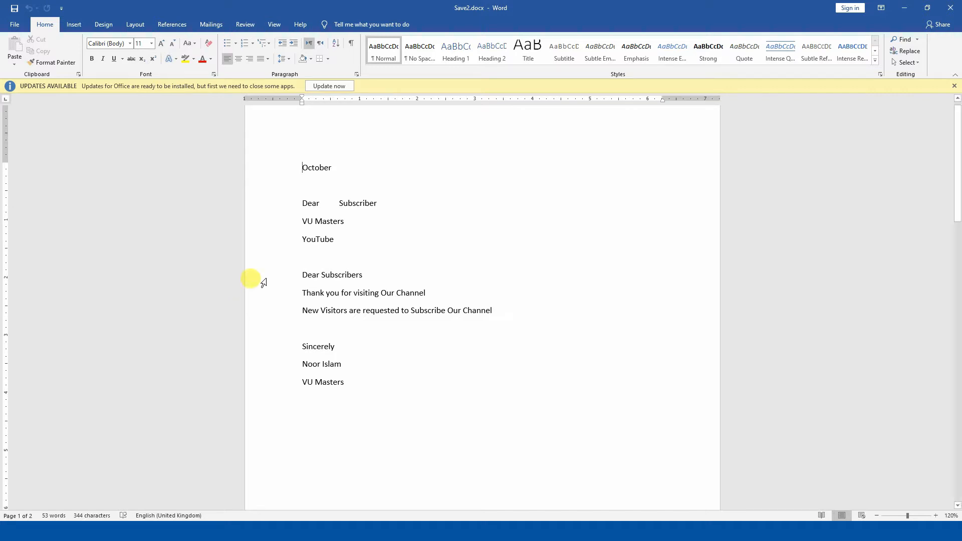
# Step: Preview the printed pages of Save2.docx, enlarge the preview to about 102%, and return to the document
pyautogui.hotkey('ctrl', 'p')
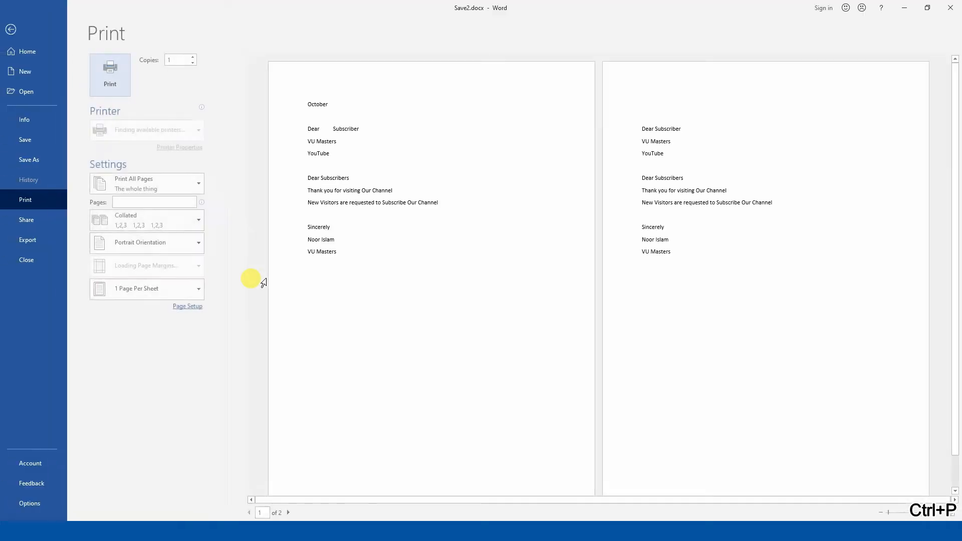
pyautogui.click(12, 29)
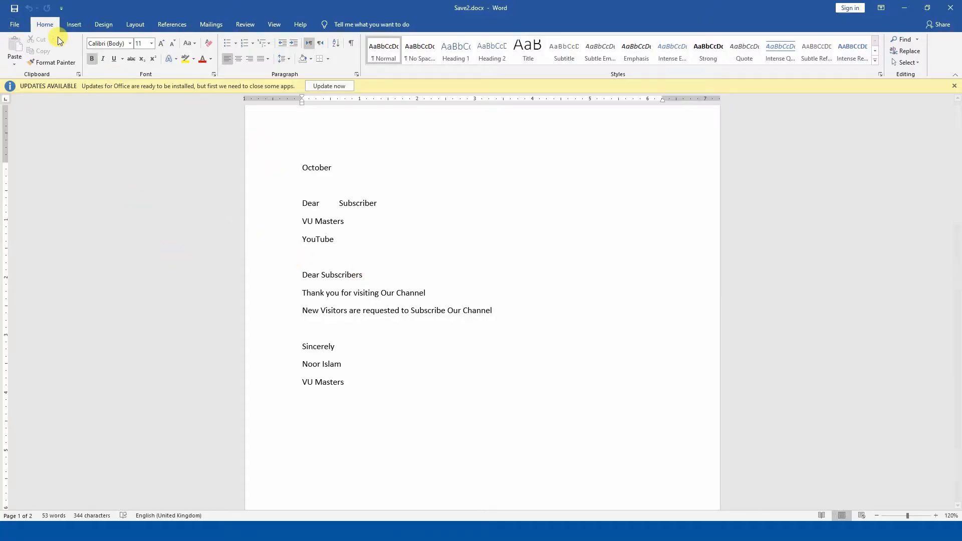
pyautogui.click(14, 24)
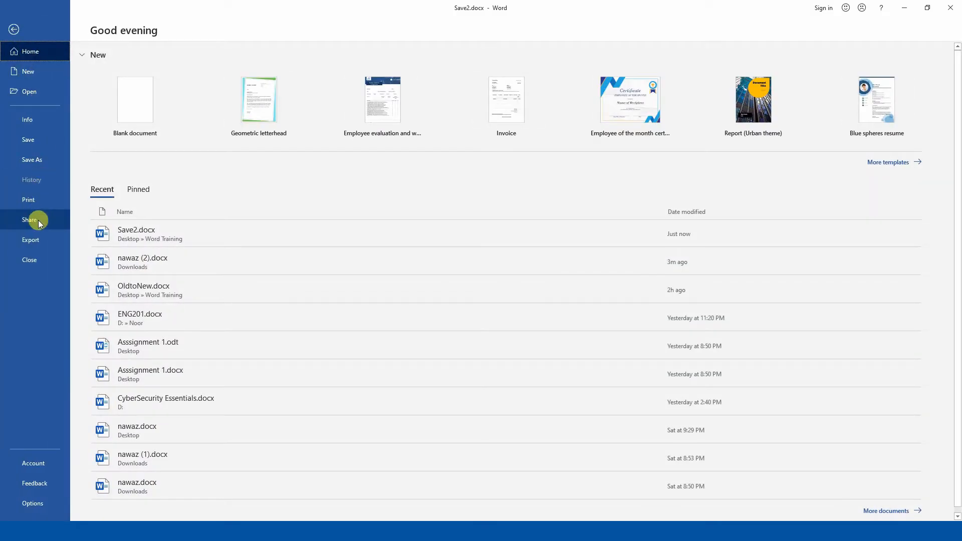
pyautogui.click(40, 201)
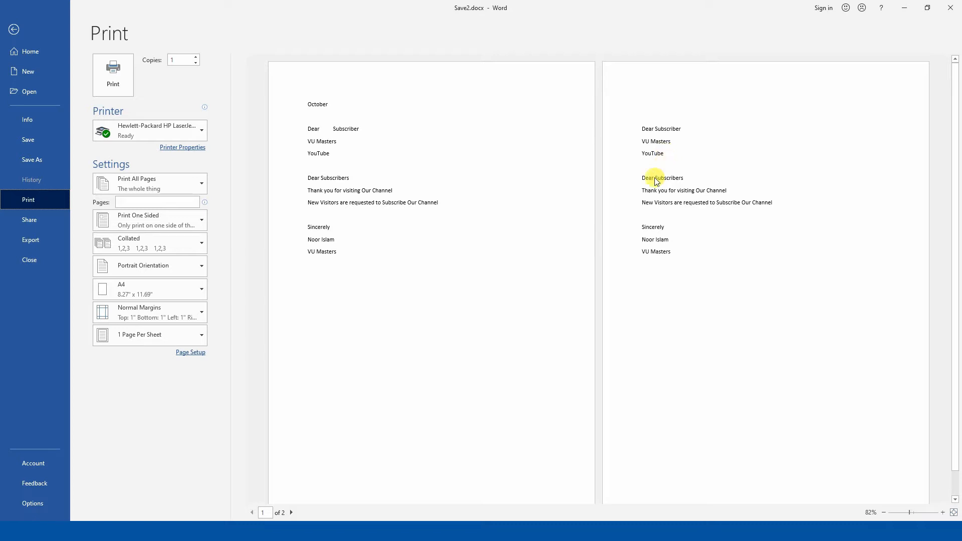
pyautogui.keyDown('ctrl'); pyautogui.scroll(2, 622, 200); pyautogui.keyUp('ctrl')
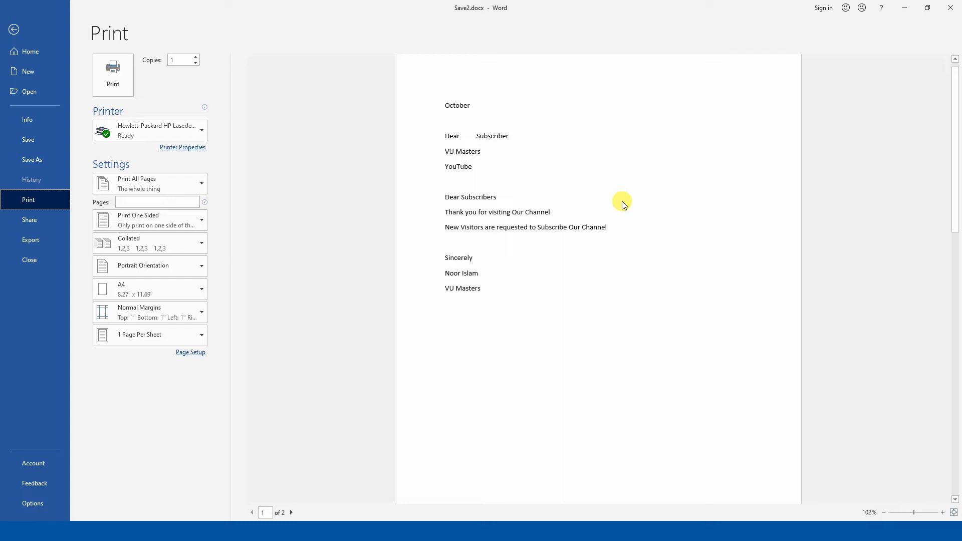
pyautogui.press('Escape')
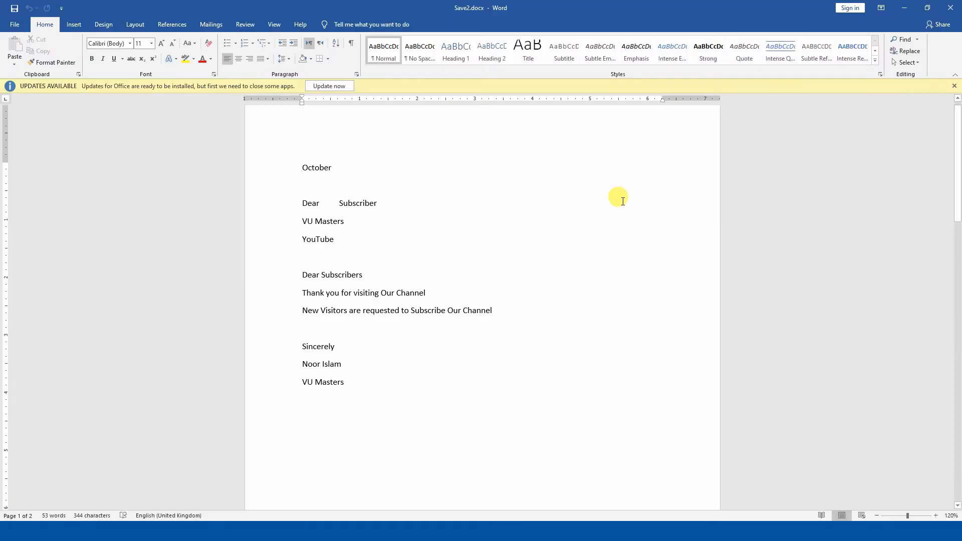
pyautogui.hotkey('ctrl', 'p')
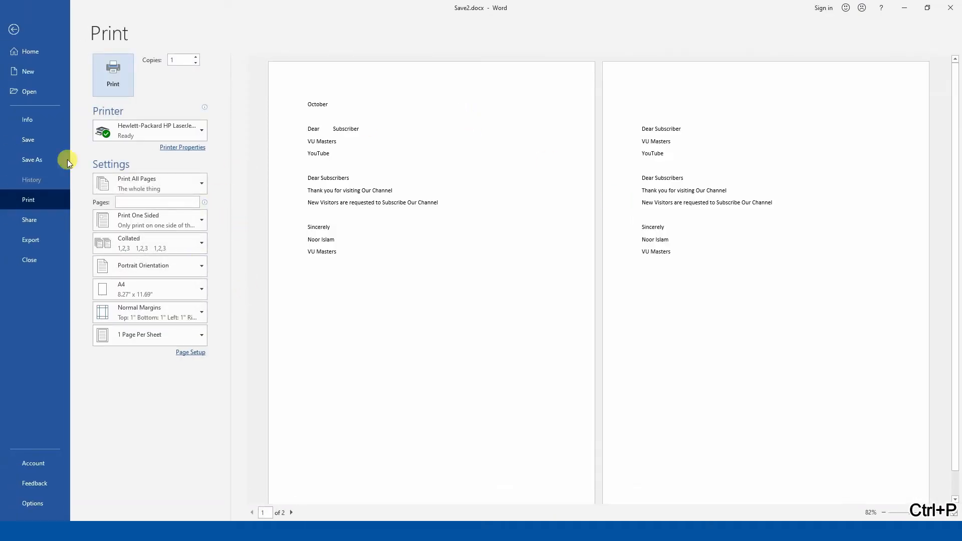
pyautogui.click(15, 30)
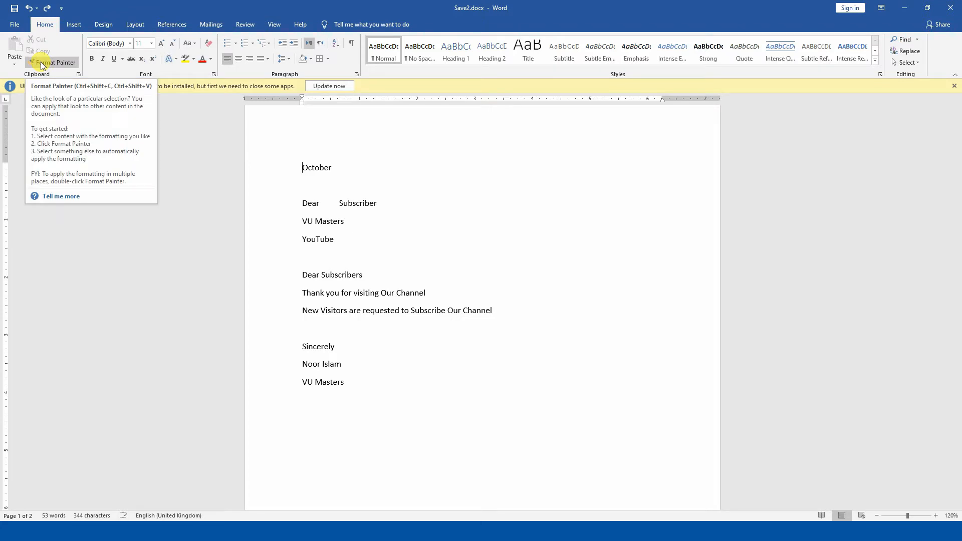
# Step: Open the print settings for Save2.docx and set the number of copies to 1
pyautogui.click(15, 24)
pyautogui.click(40, 198)
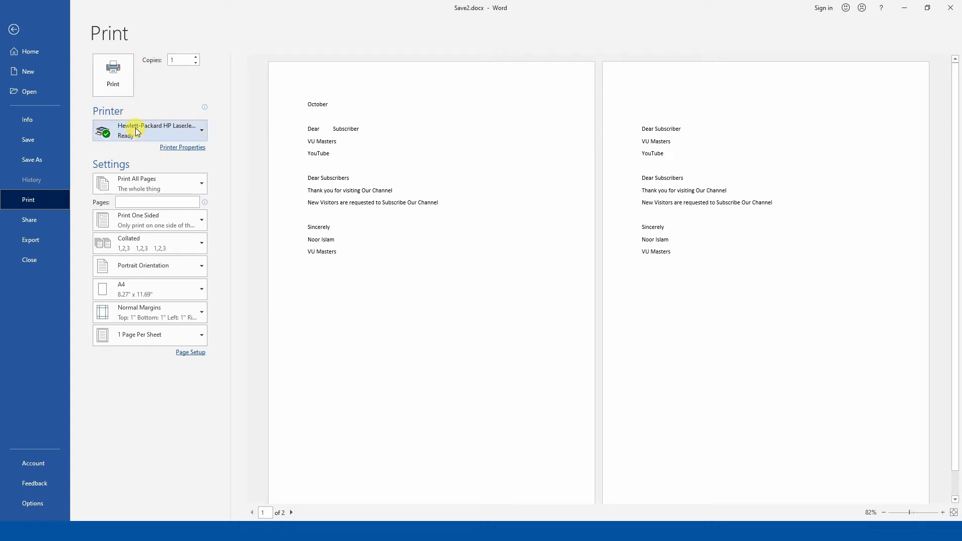
pyautogui.moveTo(134, 130)
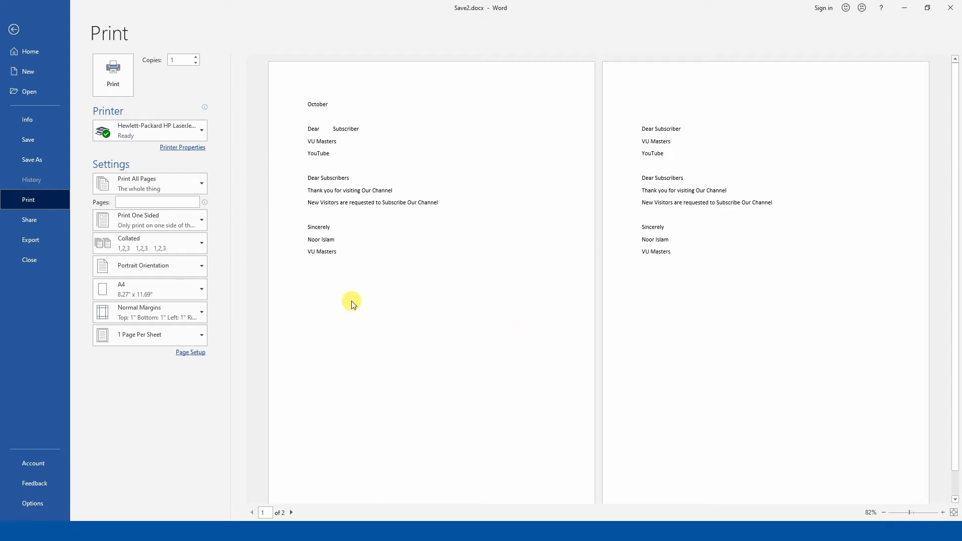
pyautogui.click(196, 63)
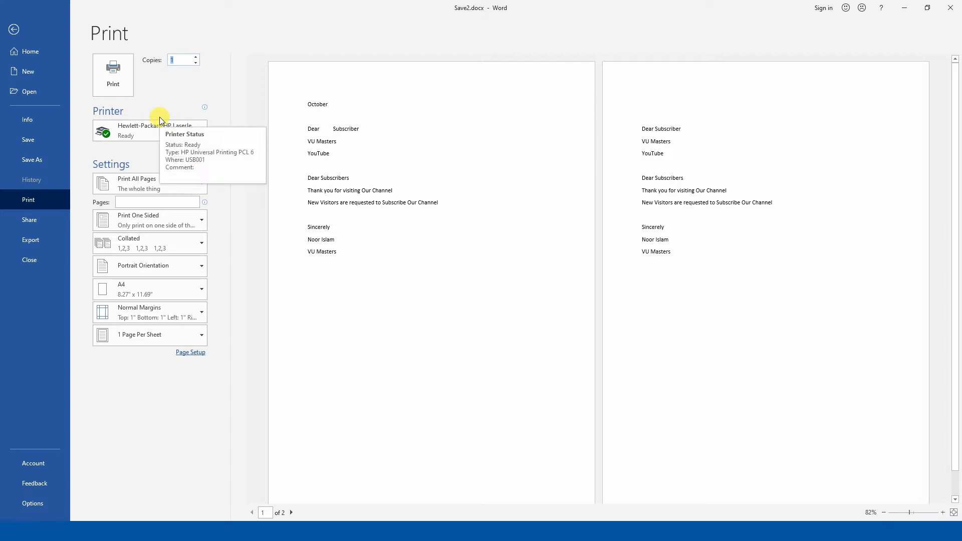
pyautogui.click(198, 57)
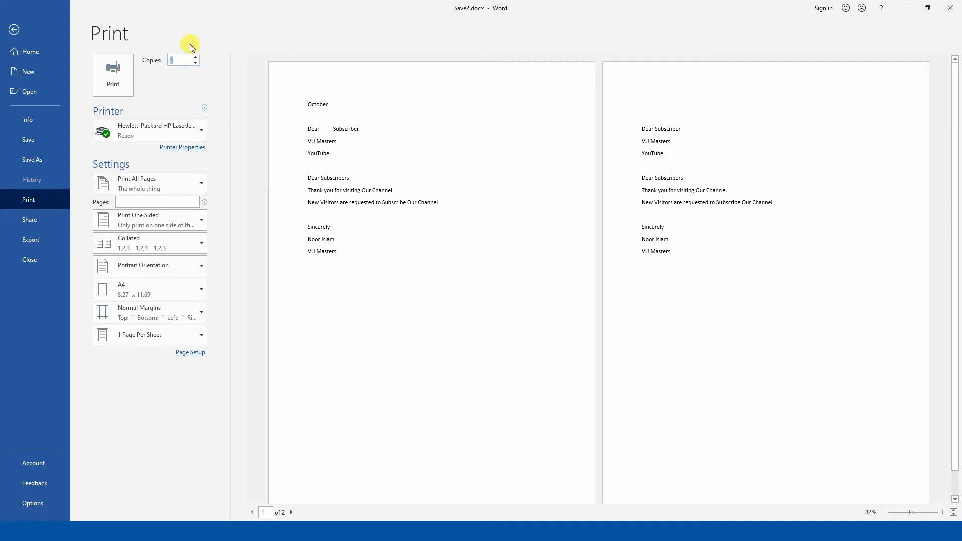
# Step: Choose Hewlett-Packard HP LaserJet P2055dn as the printer
pyautogui.click(168, 129)
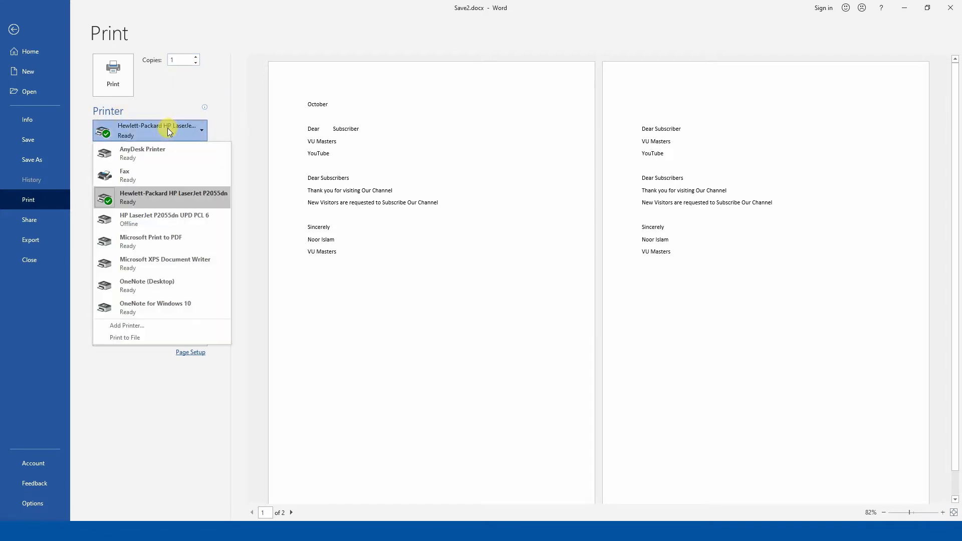
pyautogui.click(158, 199)
pyautogui.click(160, 189)
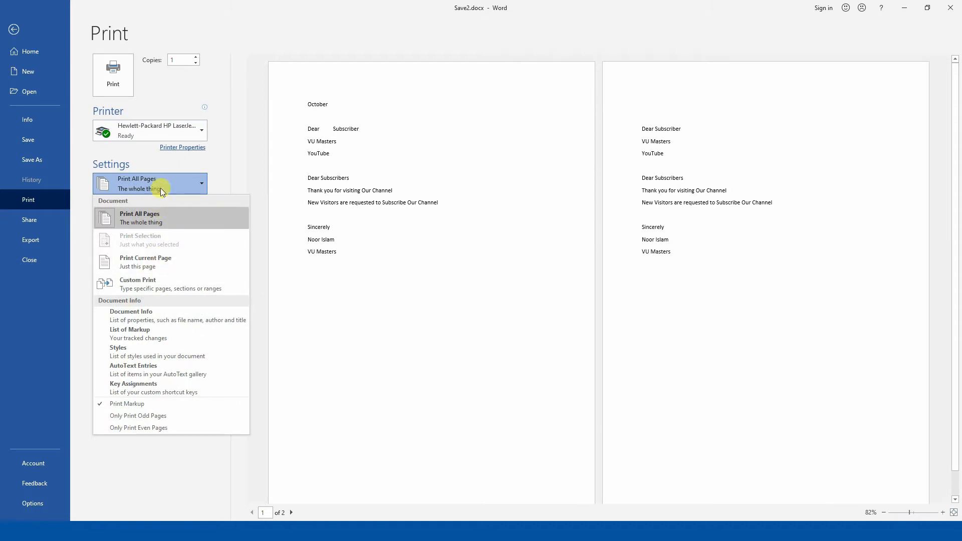
# Step: Change the printer to HP LaserJet P2055dn UPD PCL 6
pyautogui.click(151, 134)
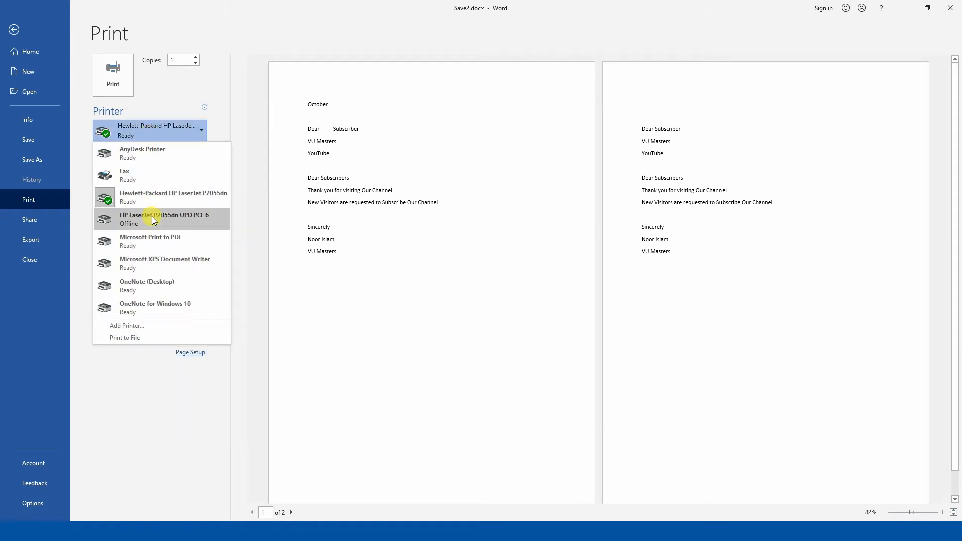
pyautogui.click(152, 218)
pyautogui.click(163, 132)
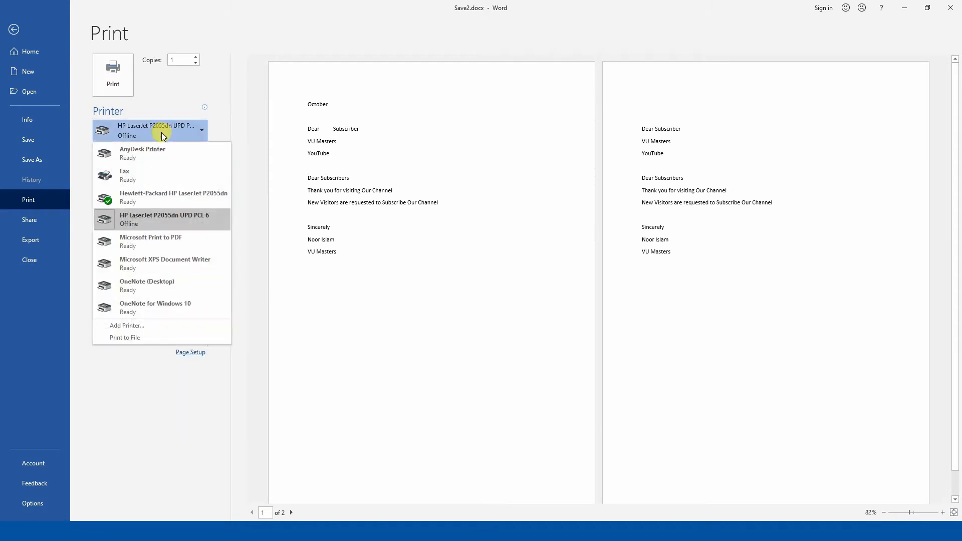
pyautogui.click(151, 214)
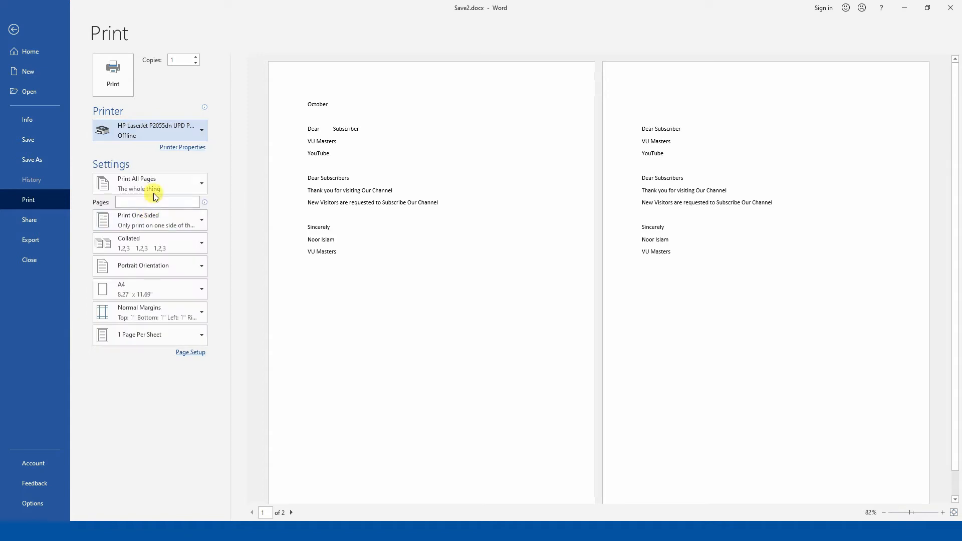
# Step: Switch between the two HP LaserJet P2055dn printers, ending with Hewlett-Packard HP LaserJet P2055dn selected
pyautogui.click(143, 126)
pyautogui.click(143, 194)
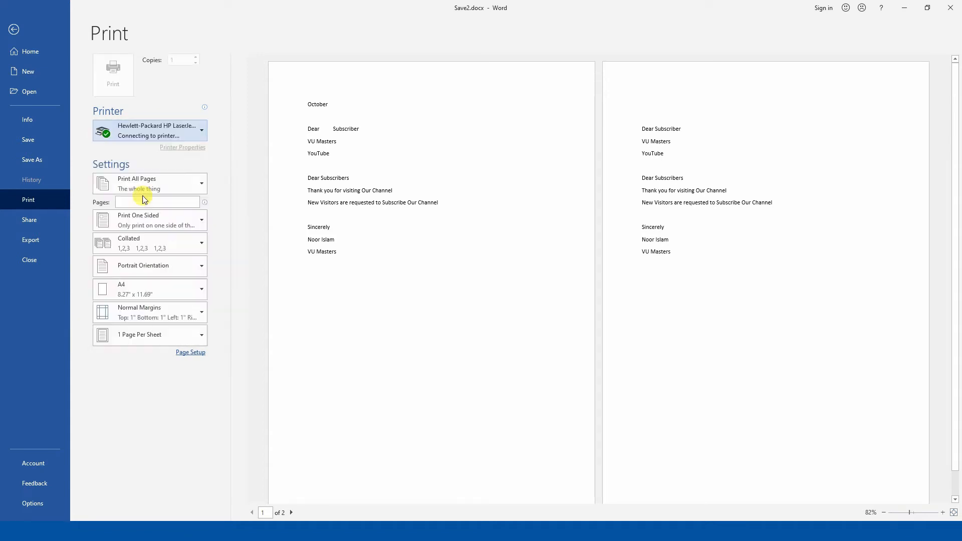
pyautogui.click(139, 129)
pyautogui.click(133, 221)
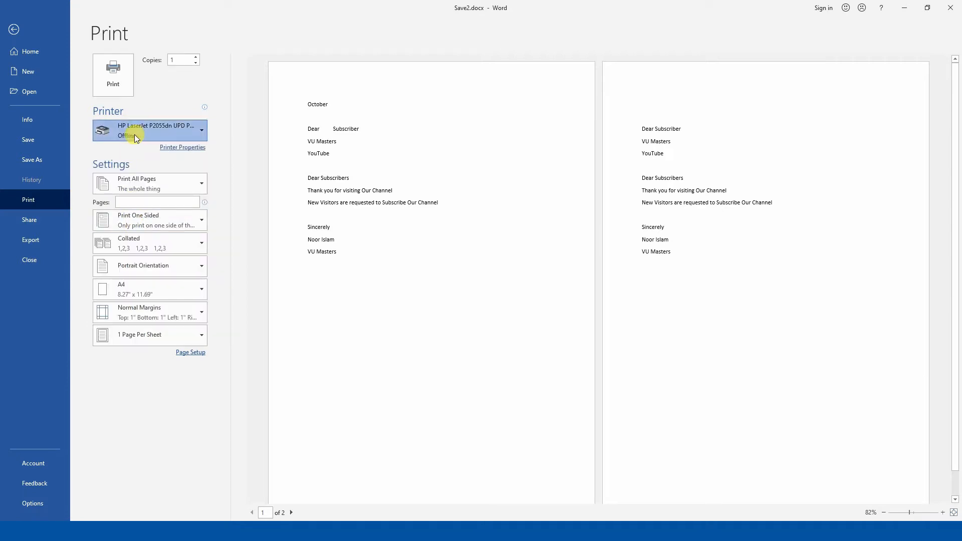
pyautogui.click(134, 135)
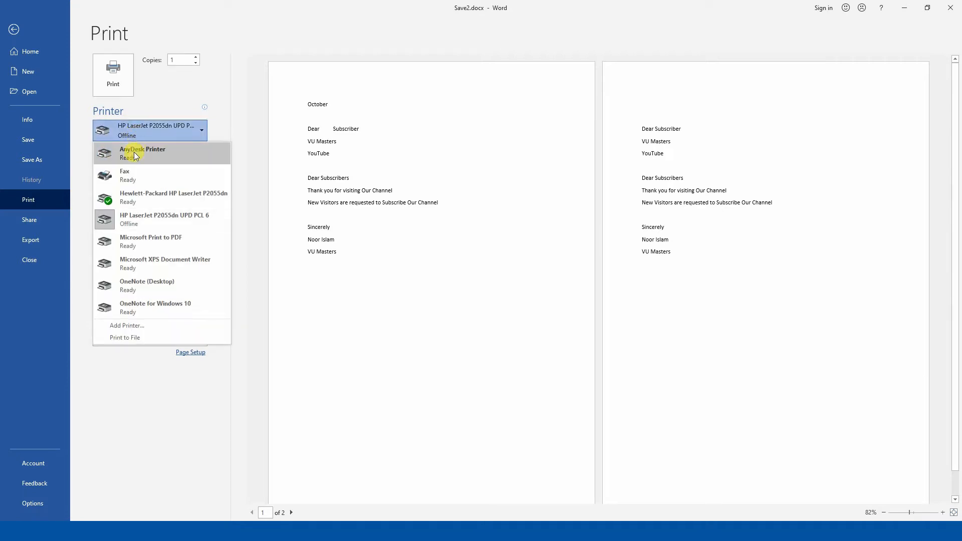
pyautogui.click(153, 198)
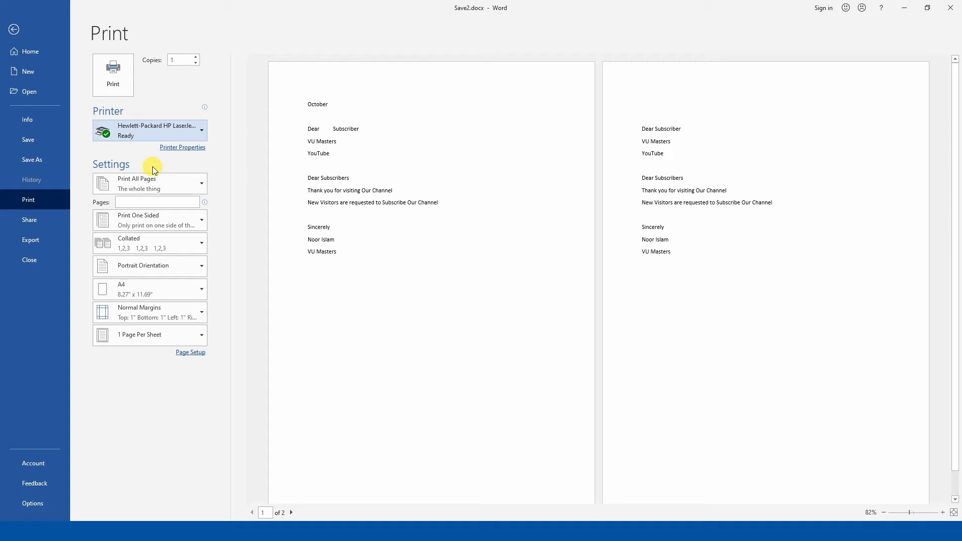
# Step: Enable the Print to File option for the selected printer and turn it off again
pyautogui.click(155, 133)
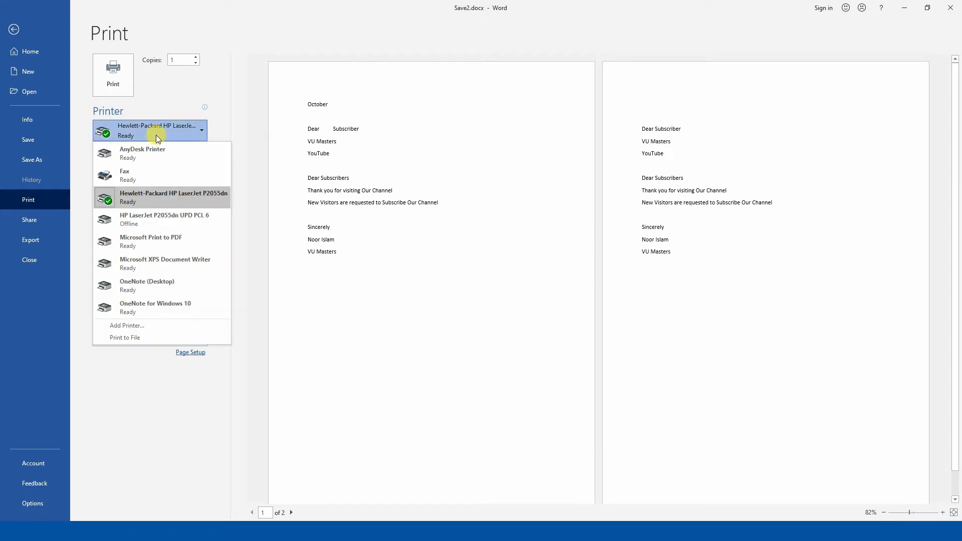
pyautogui.click(129, 338)
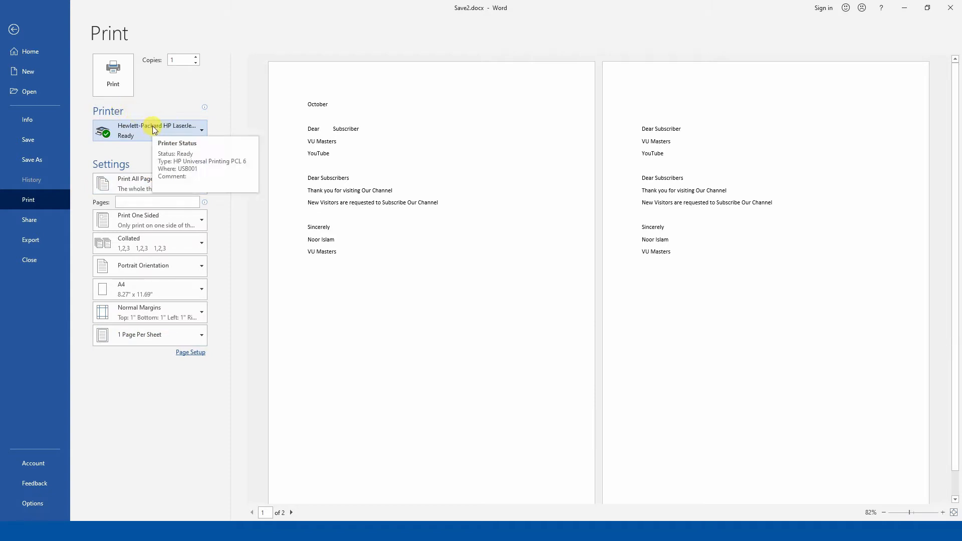
pyautogui.click(133, 128)
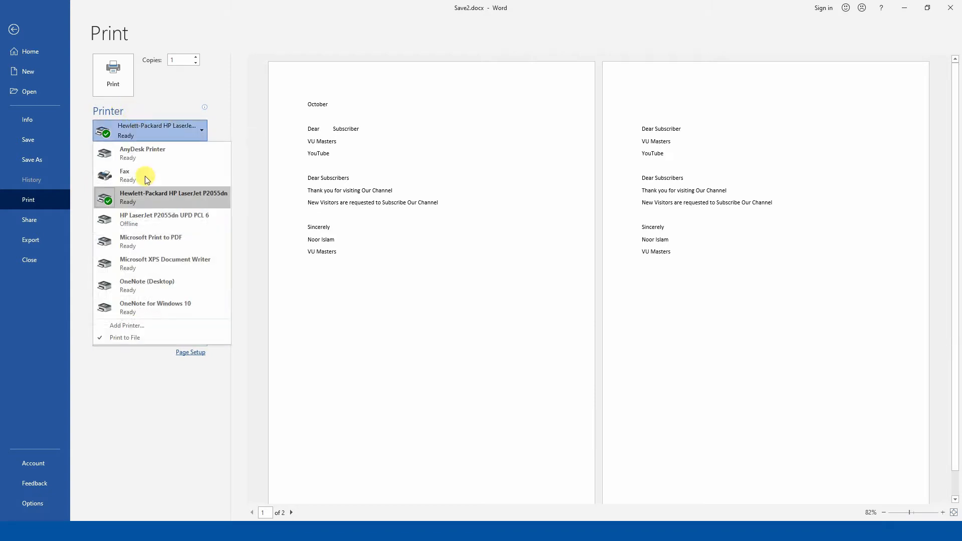
pyautogui.click(129, 337)
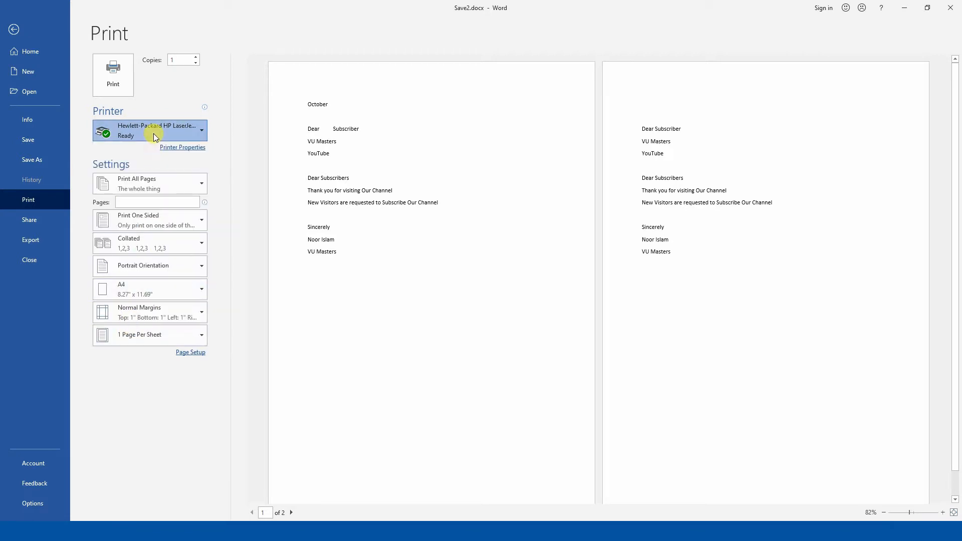
# Step: View the Windows Printers & scanners settings for adding a printer, and close them
pyautogui.click(153, 134)
pyautogui.click(149, 330)
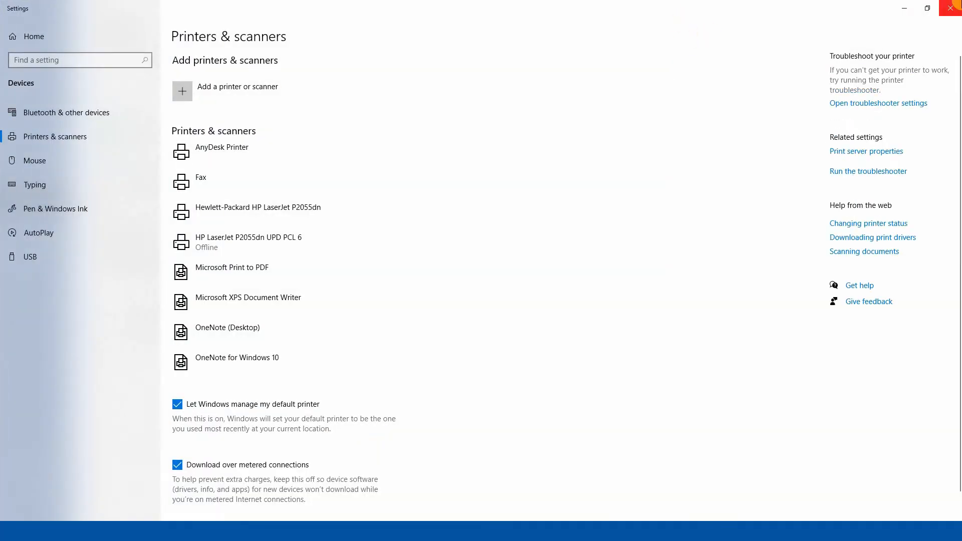
pyautogui.click(951, 7)
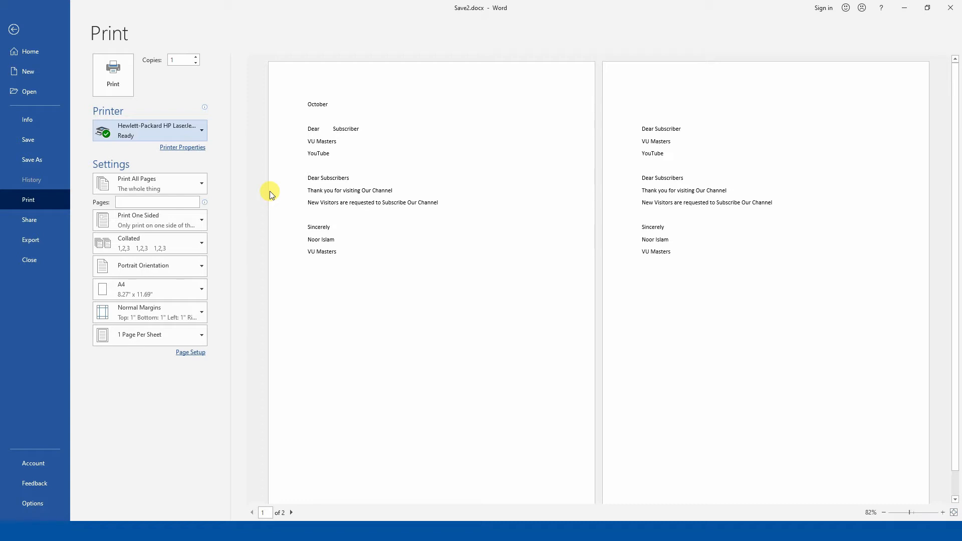
# Step: Reopen the Windows printer settings, view the management page of Hewlett-Packard HP LaserJet P2055dn, and return to the print settings
pyautogui.click(203, 184)
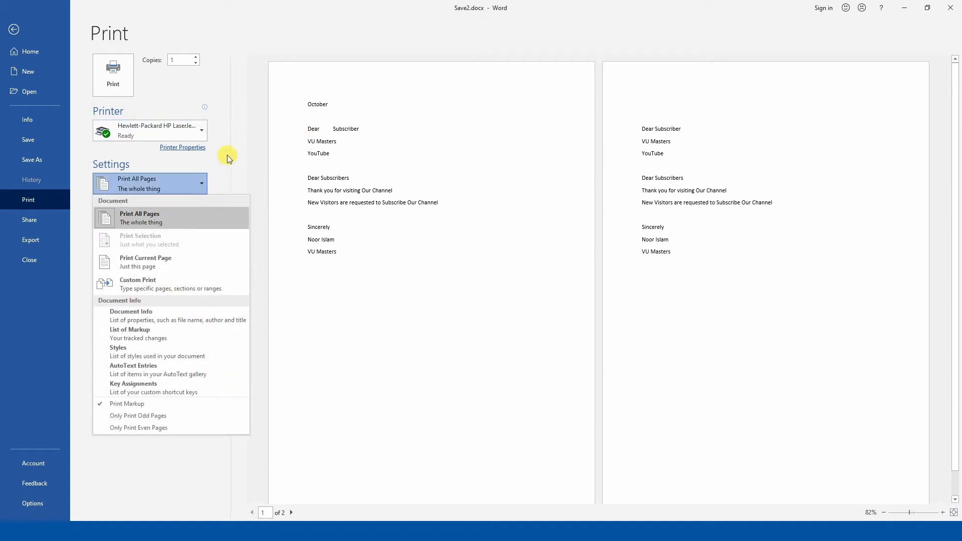
pyautogui.click(171, 132)
pyautogui.click(172, 131)
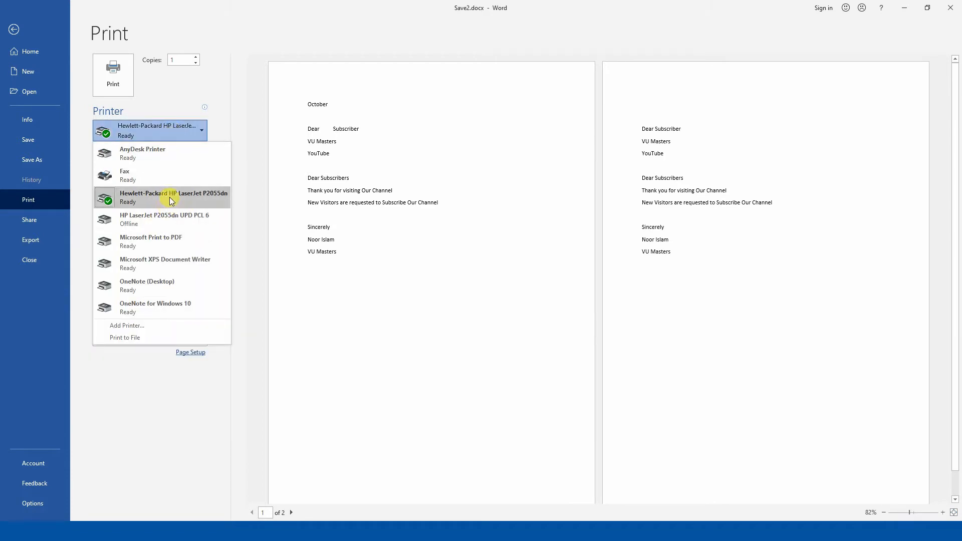
pyautogui.click(147, 327)
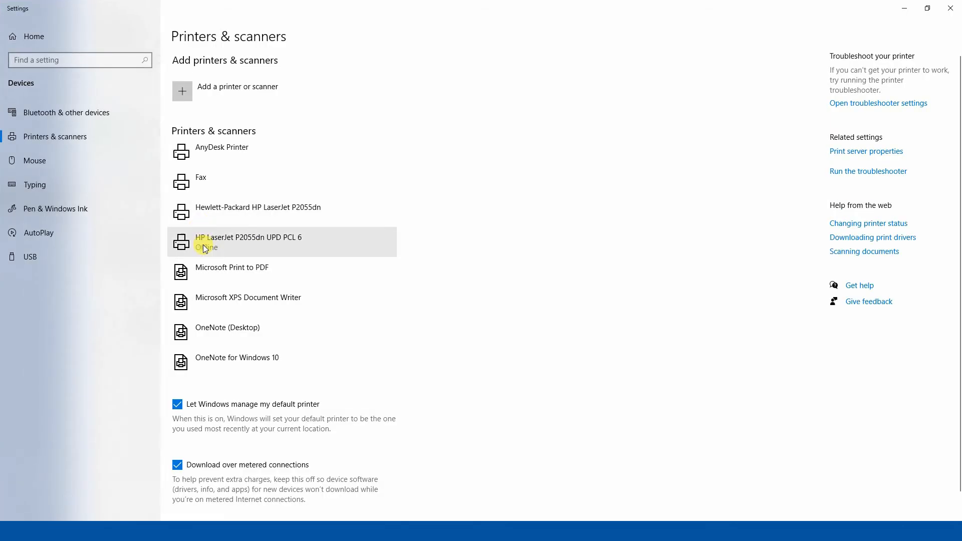
pyautogui.click(203, 245)
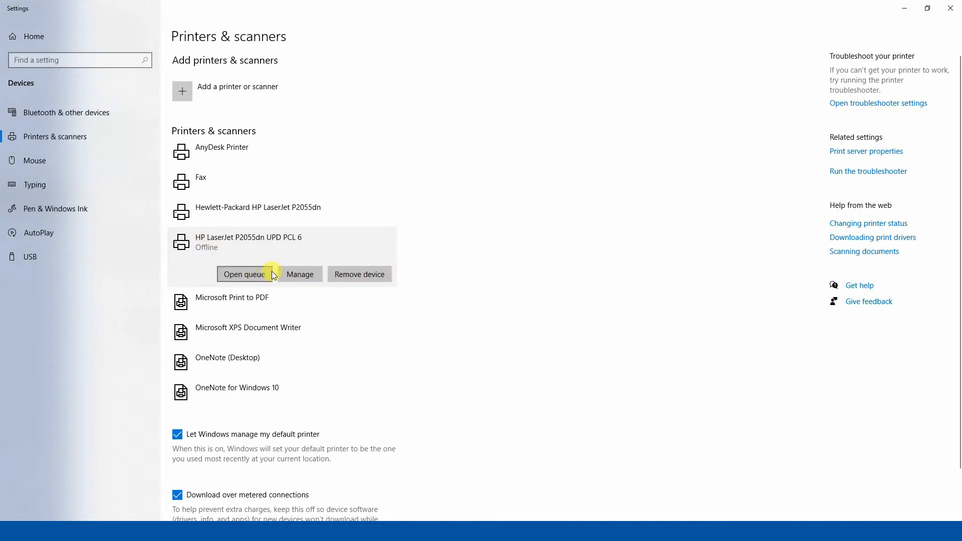
pyautogui.click(239, 209)
pyautogui.click(302, 245)
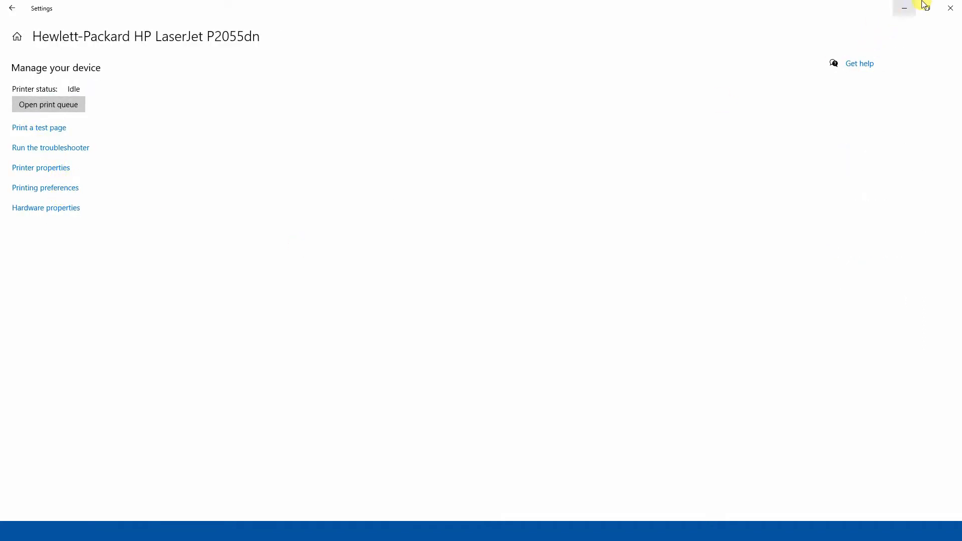
pyautogui.click(950, 7)
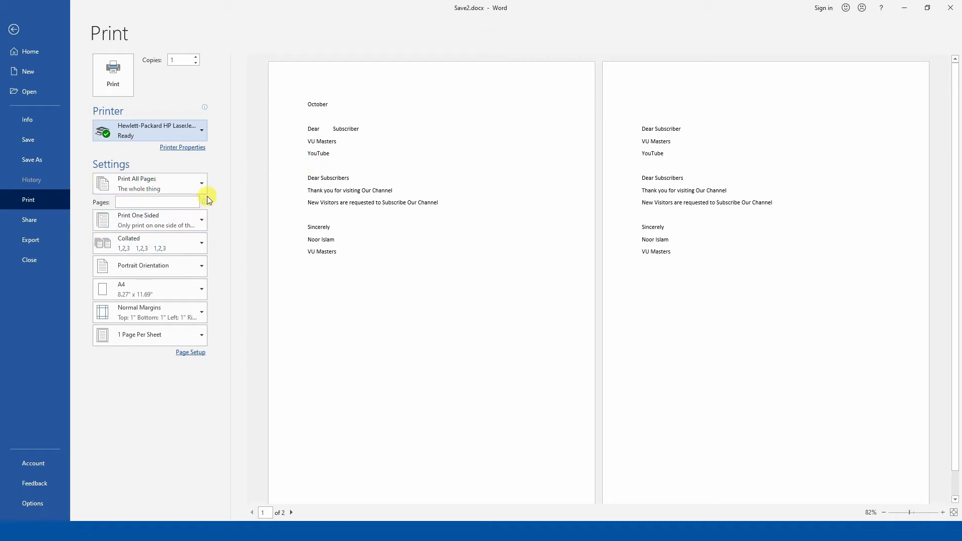
# Step: View the page range options, try the custom page ranges 1-2 and 2, and clear the range again
pyautogui.click(167, 187)
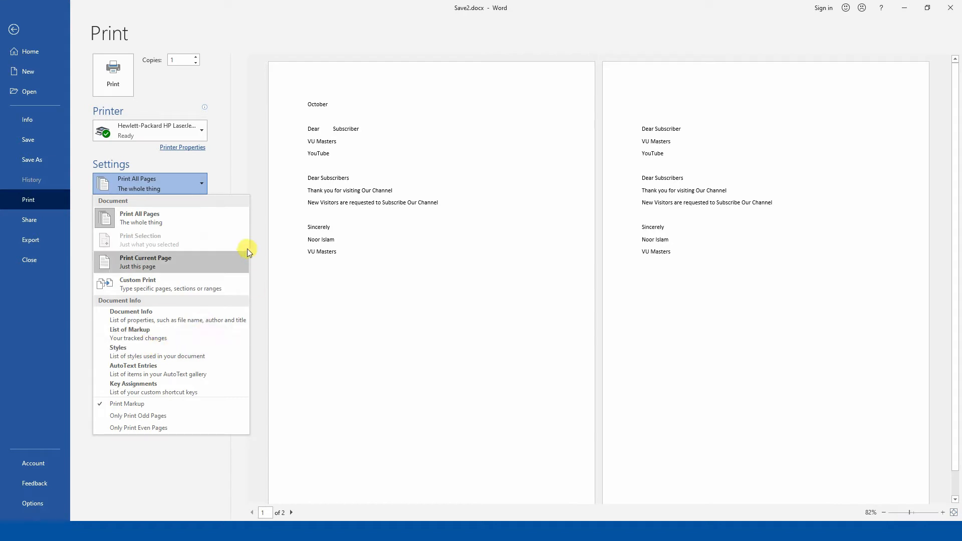
pyautogui.click(247, 134)
pyautogui.click(181, 201)
pyautogui.write('1')
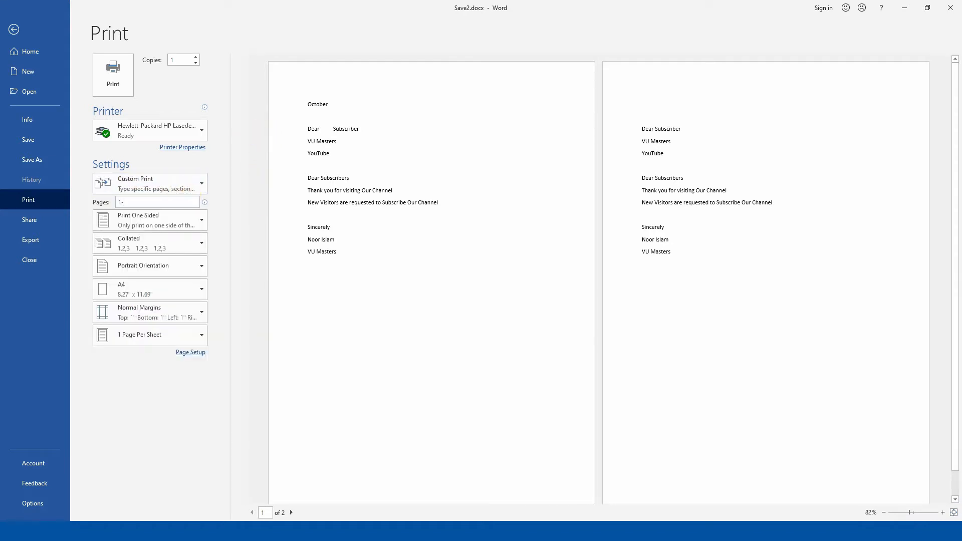
pyautogui.write('-2')
pyautogui.press('BackSpace')
pyautogui.press('BackSpace')
pyautogui.press('BackSpace')
pyautogui.write('2')
pyautogui.press('BackSpace')
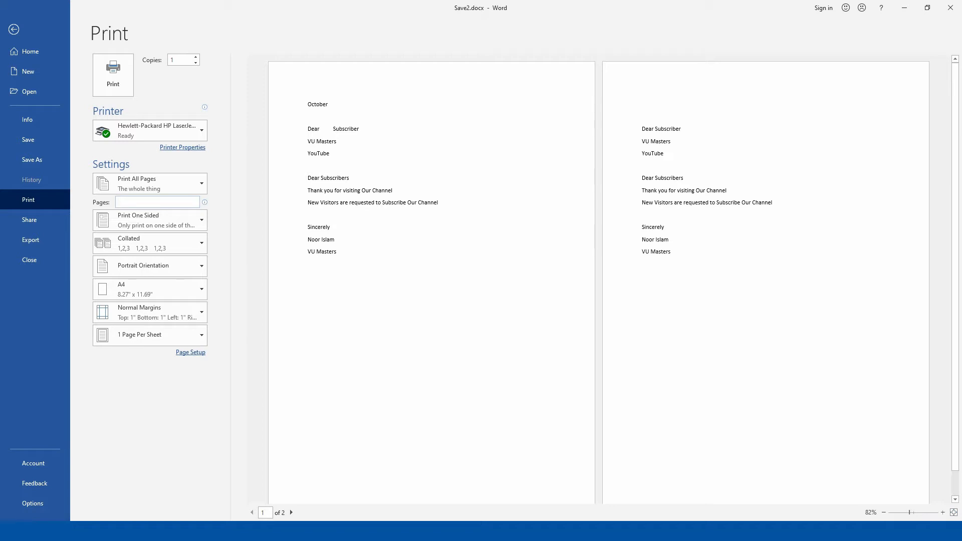
# Step: View the one-sided and double-sided printing choices and the collation choices without changing them
pyautogui.click(126, 217)
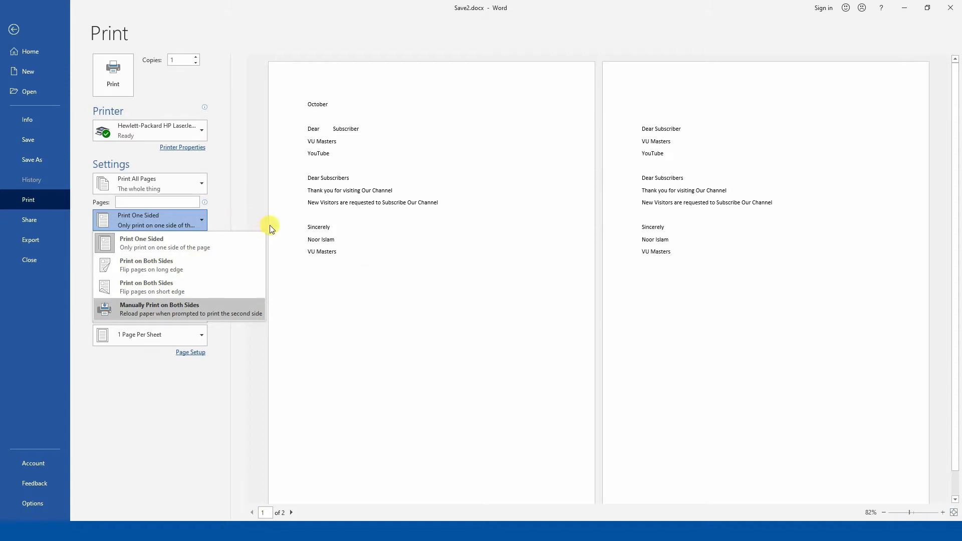
pyautogui.click(245, 198)
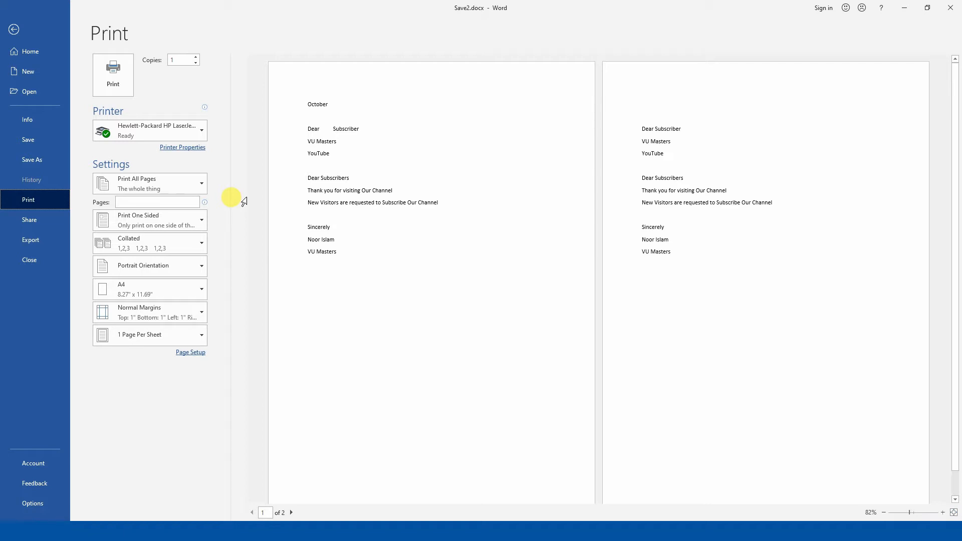
pyautogui.click(183, 245)
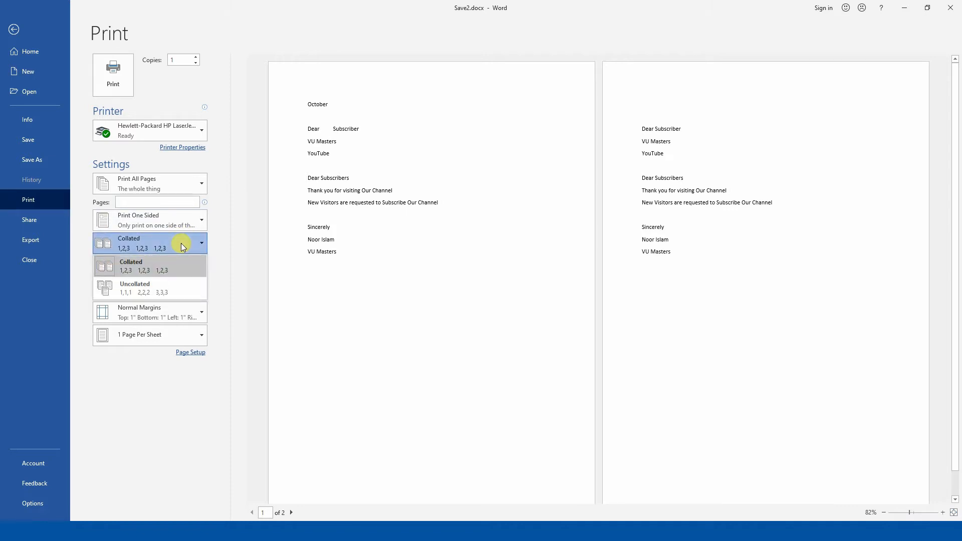
pyautogui.click(236, 224)
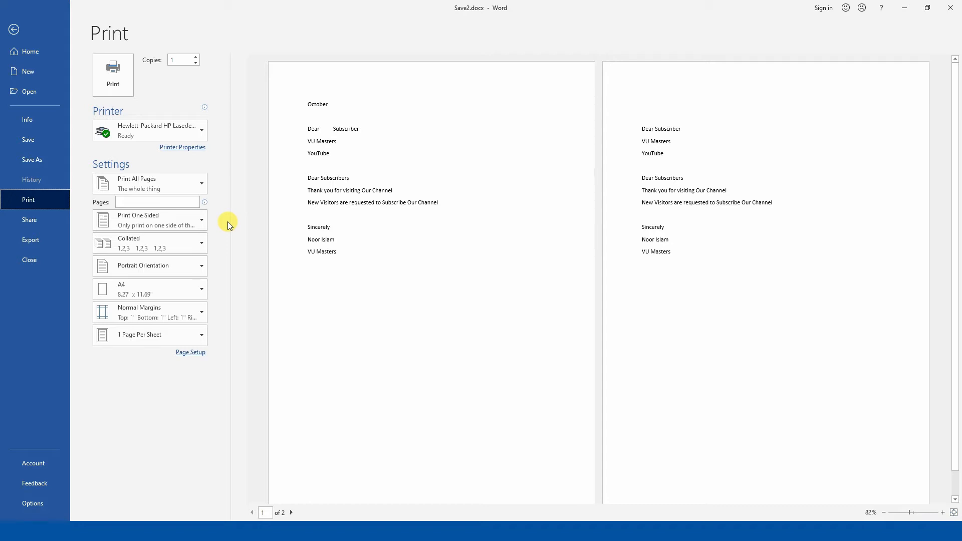
# Step: Switch the page orientation to Landscape and set it back to Portrait
pyautogui.click(169, 266)
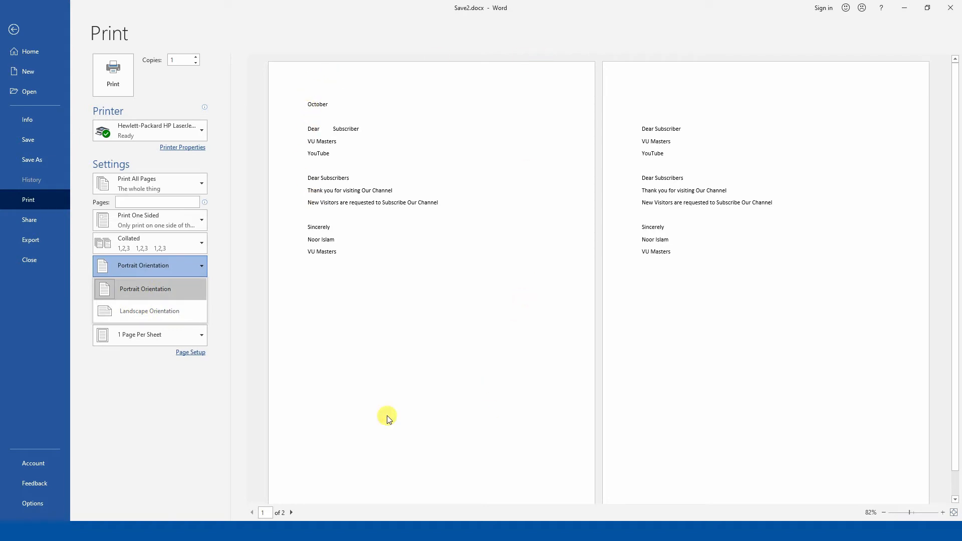
pyautogui.click(131, 288)
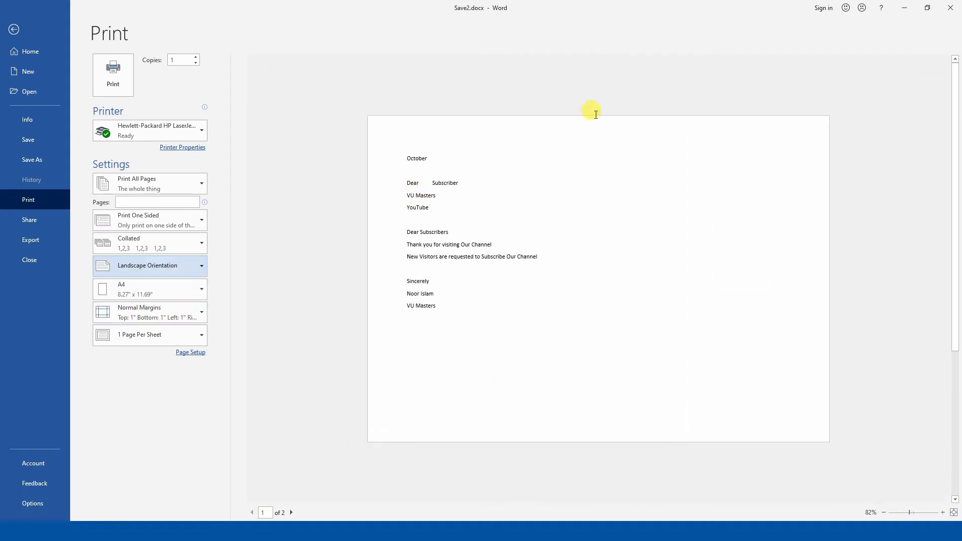
pyautogui.click(202, 267)
pyautogui.click(148, 287)
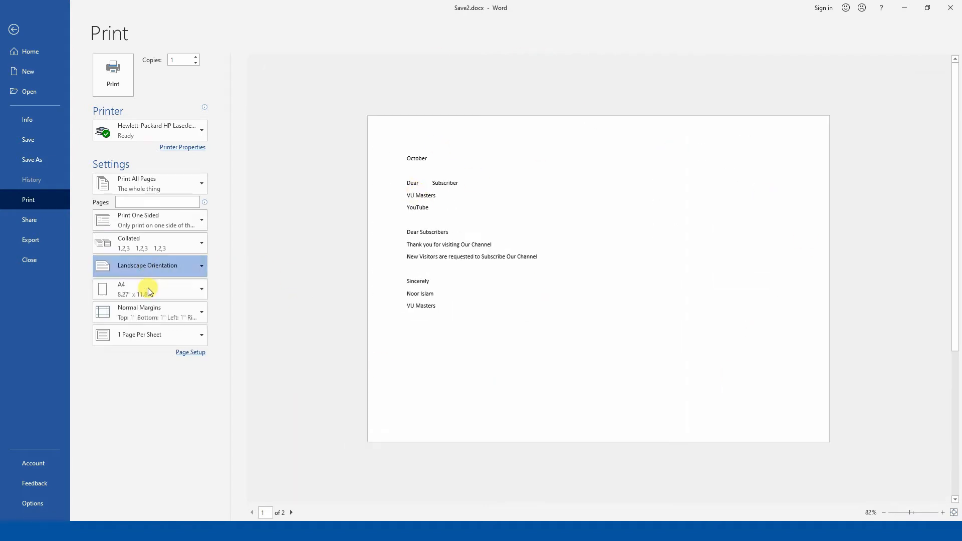
# Step: View the available paper sizes, margin presets and pages-per-sheet options, keeping the current choices
pyautogui.click(191, 290)
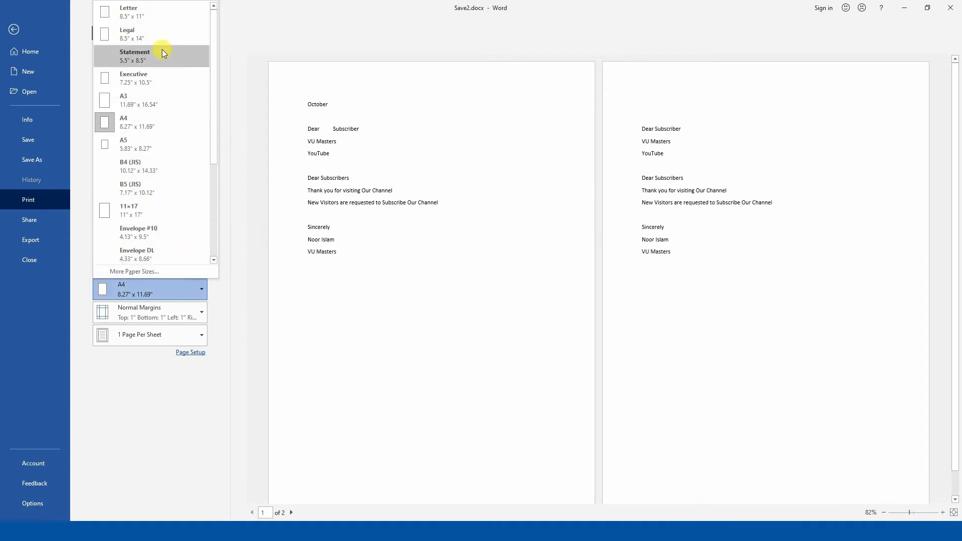
pyautogui.click(242, 288)
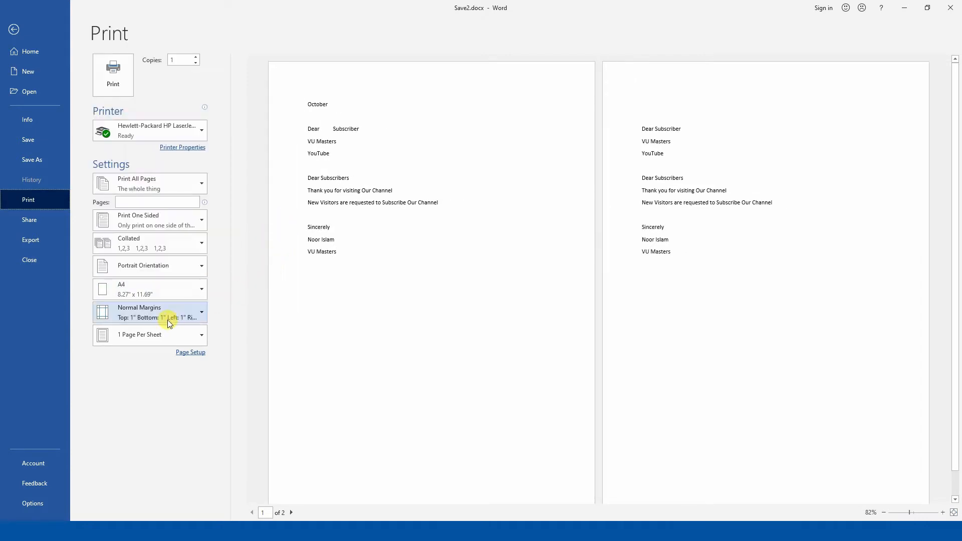
pyautogui.click(165, 318)
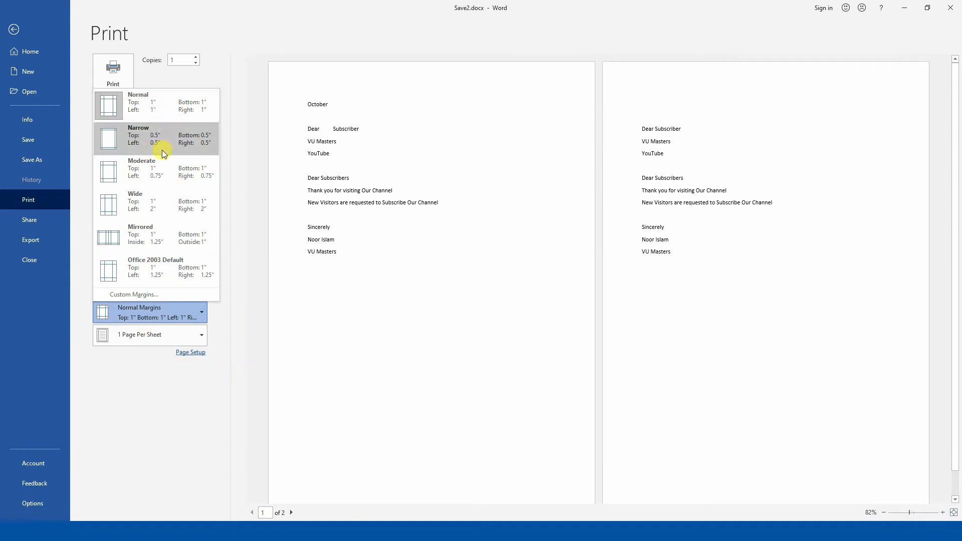
pyautogui.click(221, 319)
pyautogui.click(187, 338)
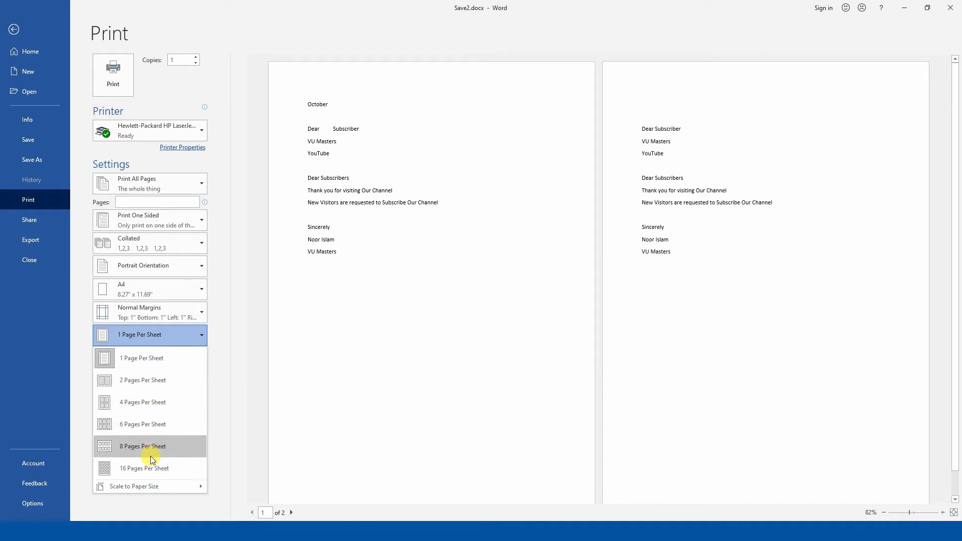
pyautogui.click(247, 343)
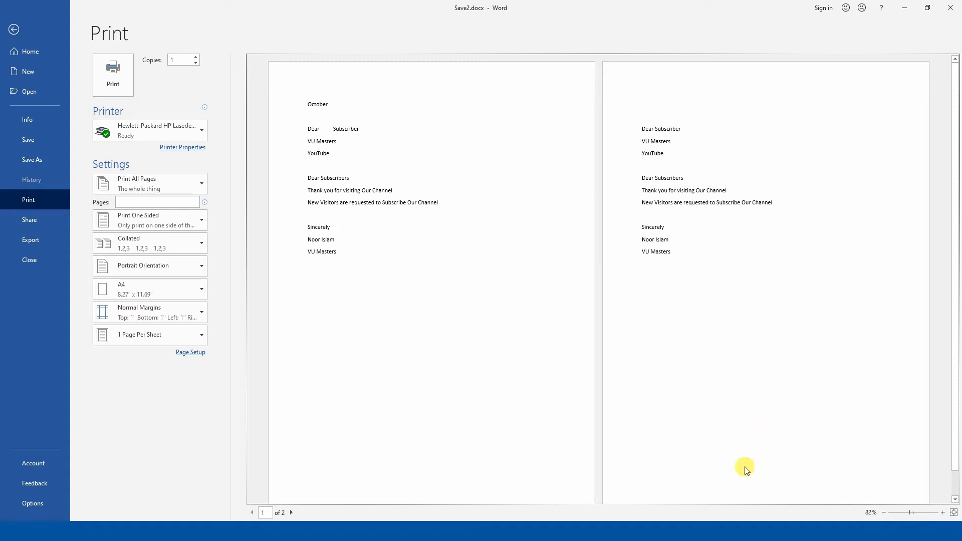
# Step: Leave the print preview for the document and reopen the print preview of Save2.docx
pyautogui.click(291, 512)
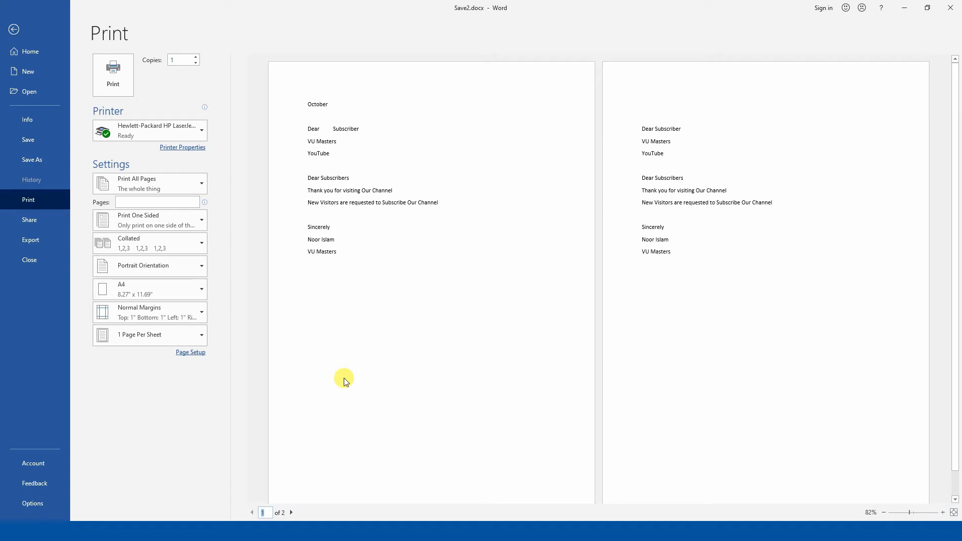
pyautogui.press('Escape')
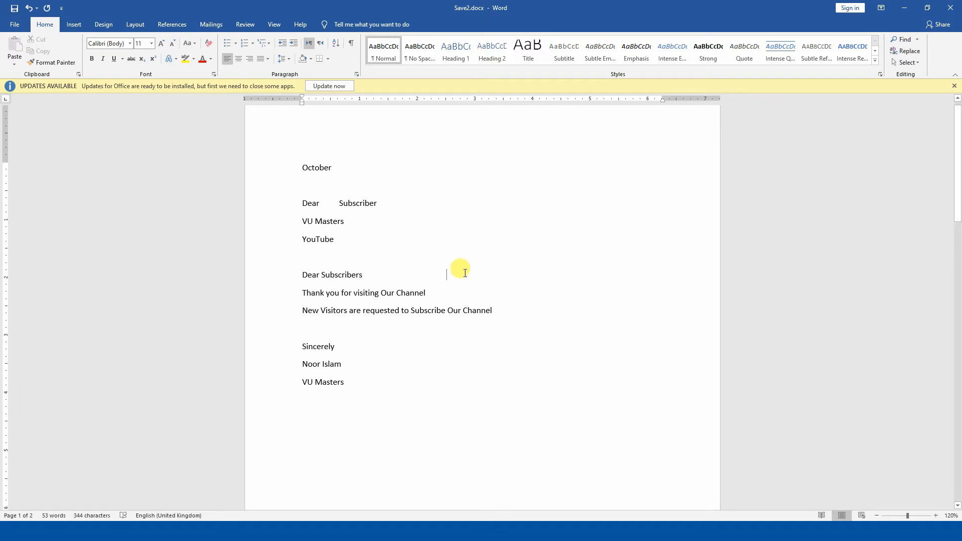
pyautogui.click(14, 24)
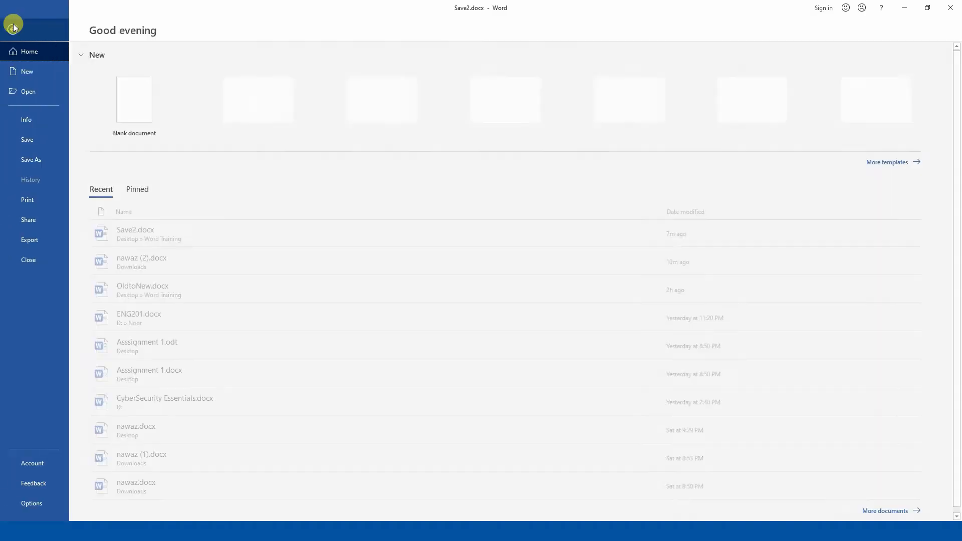
pyautogui.click(43, 200)
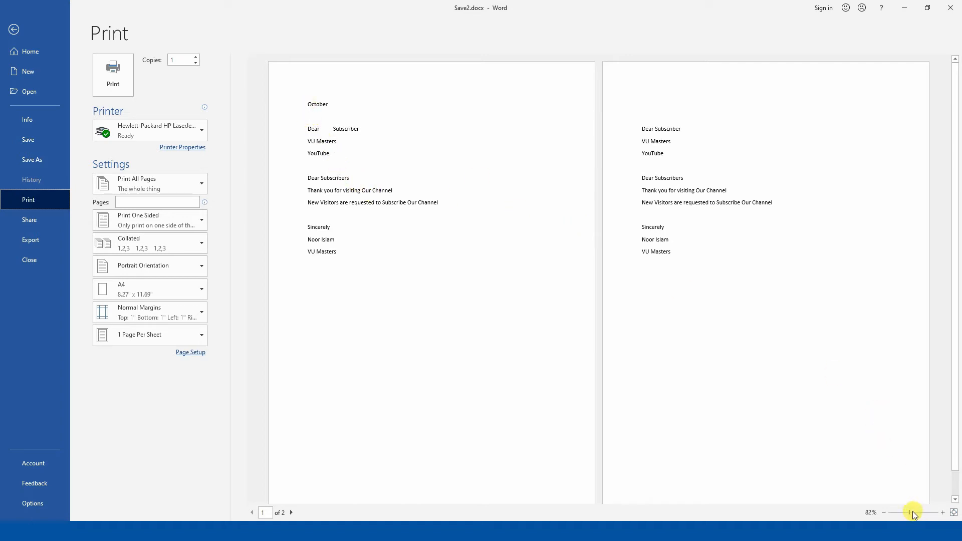
# Step: Zoom the print preview to 100%, fit it to a whole page, and zoom back to 100%
pyautogui.moveTo(911, 513); pyautogui.dragTo(915, 510)
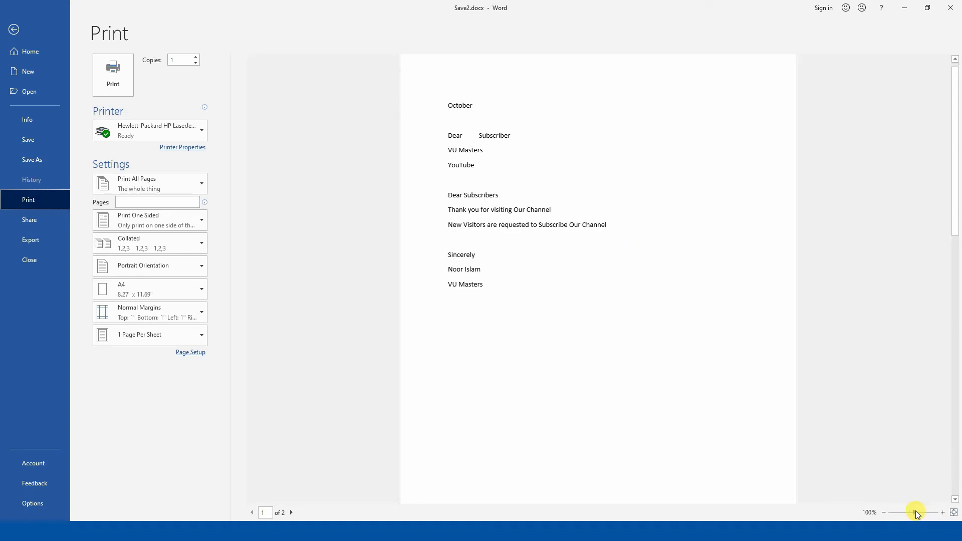
pyautogui.scroll(-3, 792, 375)
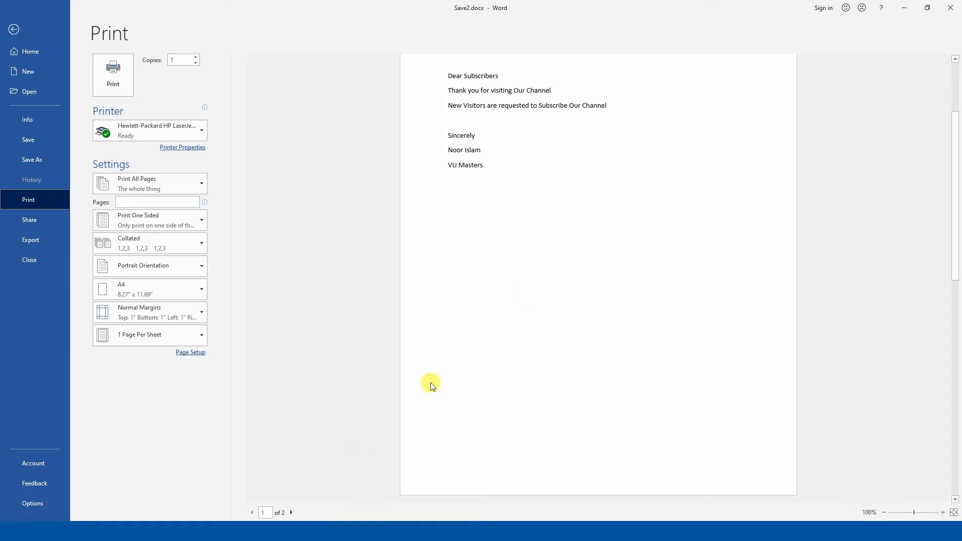
pyautogui.scroll(3, 580, 242)
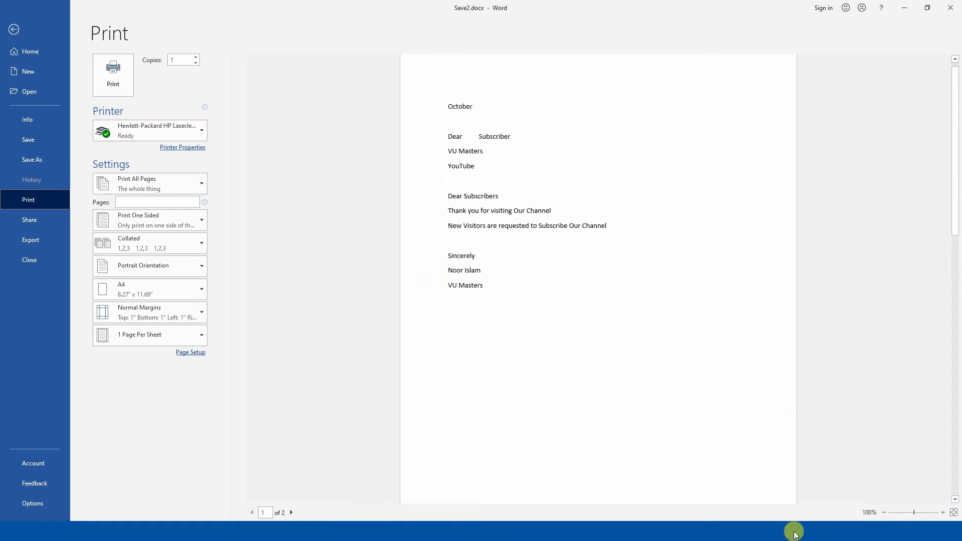
pyautogui.moveTo(919, 510); pyautogui.dragTo(914, 515)
pyautogui.click(955, 514)
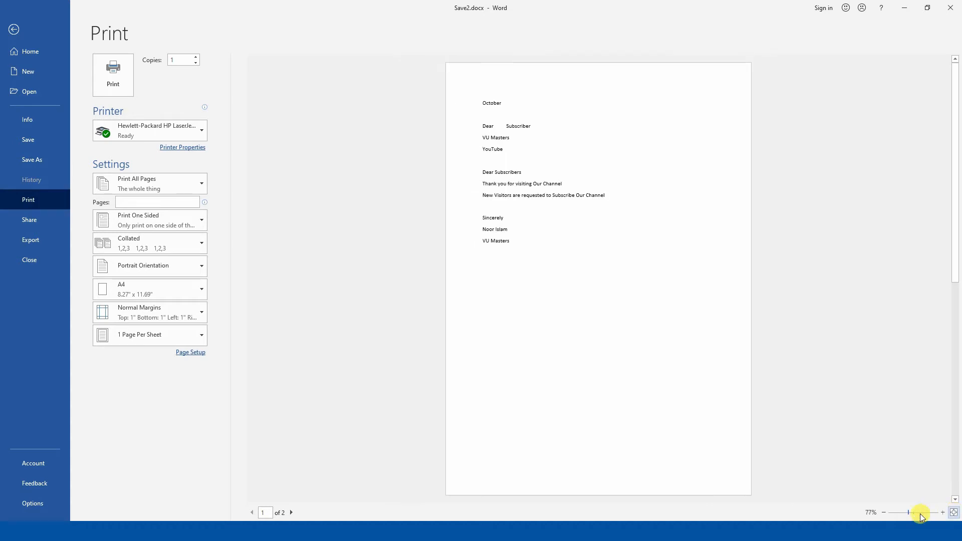
pyautogui.moveTo(908, 513); pyautogui.dragTo(916, 512)
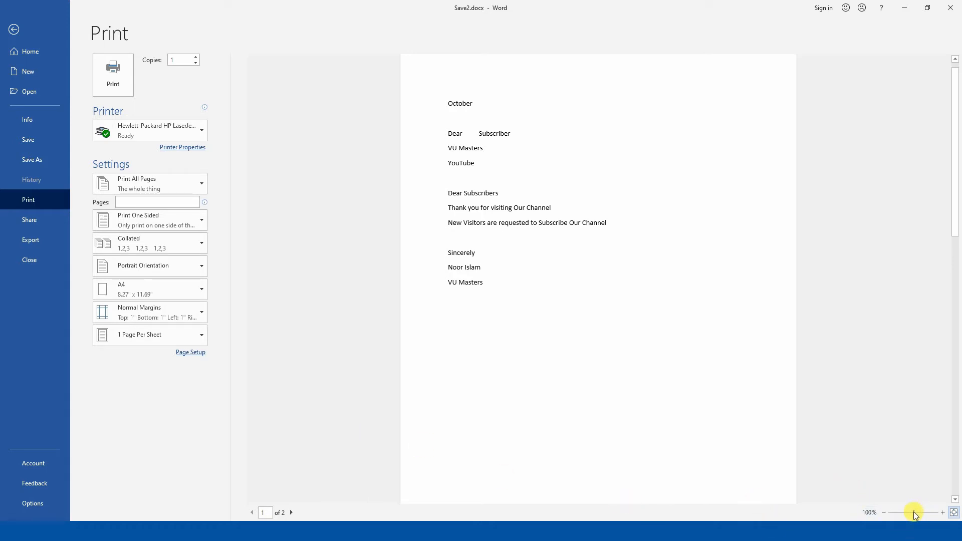
pyautogui.moveTo(914, 512); pyautogui.dragTo(917, 511)
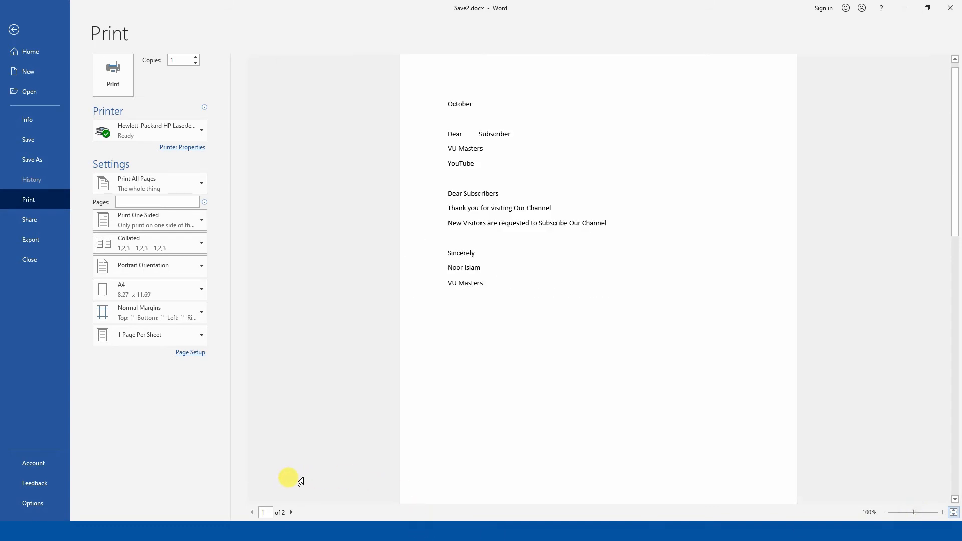
# Step: Go to page 2 in the print preview and page back and forth between pages 1 and 2
pyautogui.click(262, 512)
pyautogui.write('2')
pyautogui.press('Return')
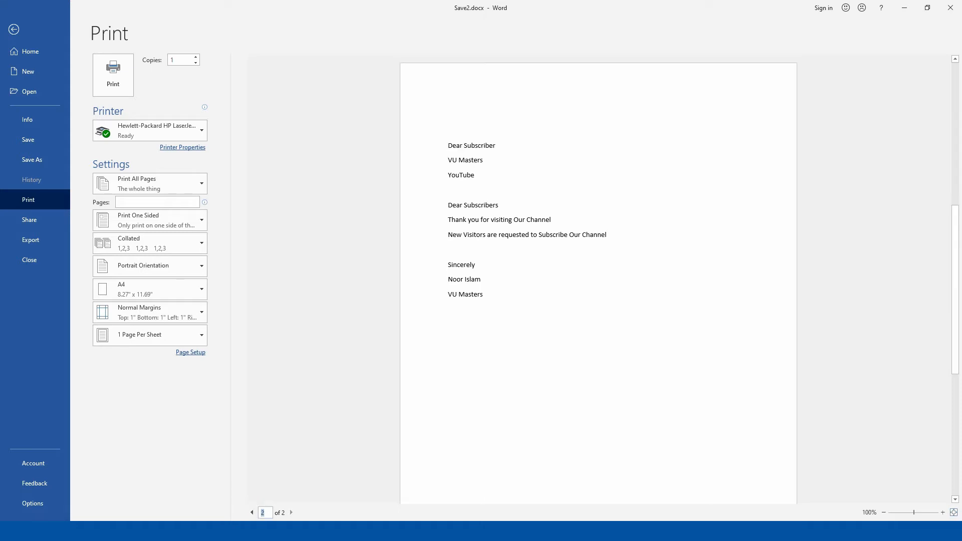
pyautogui.click(252, 512)
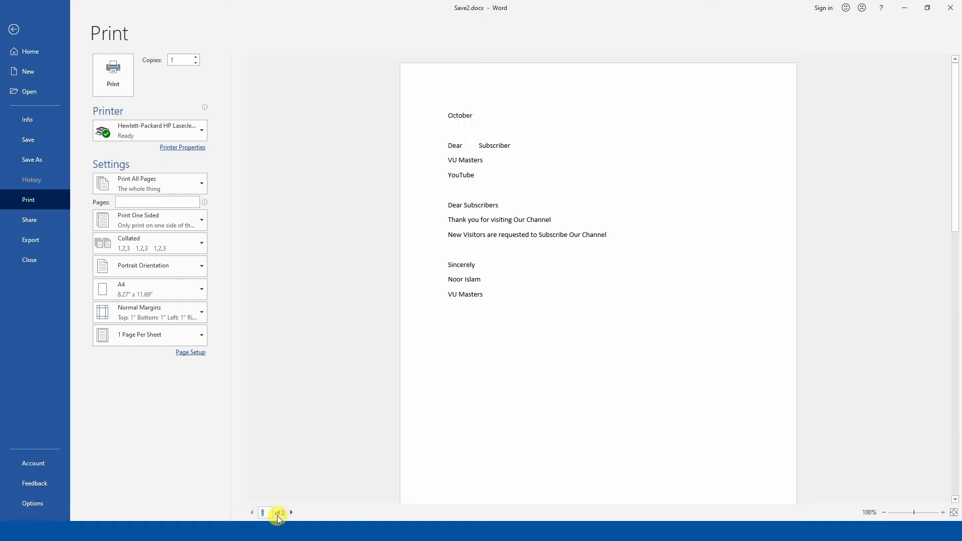
pyautogui.click(293, 513)
pyautogui.click(252, 512)
pyautogui.click(291, 513)
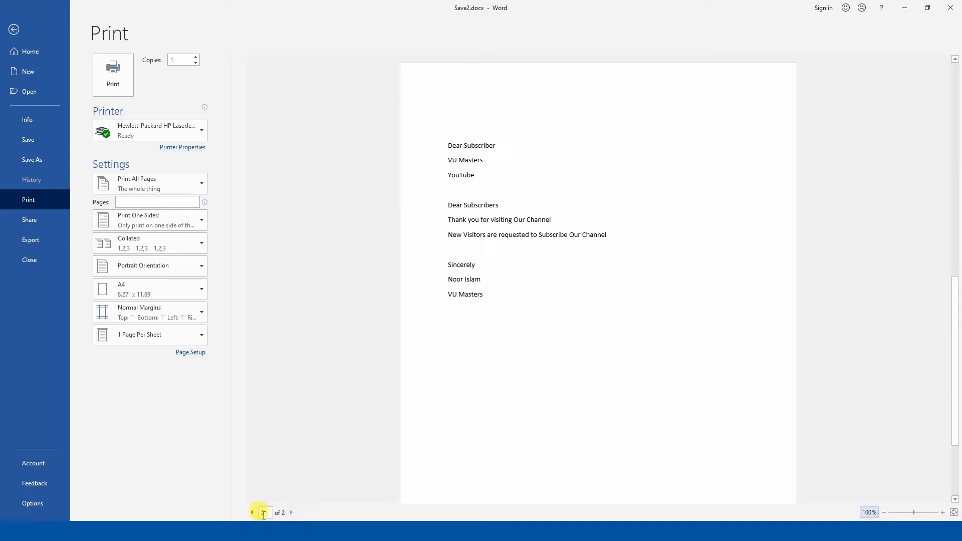
pyautogui.click(290, 513)
# Step: Return to the document, open the print view from there, and close it again
pyautogui.click(15, 32)
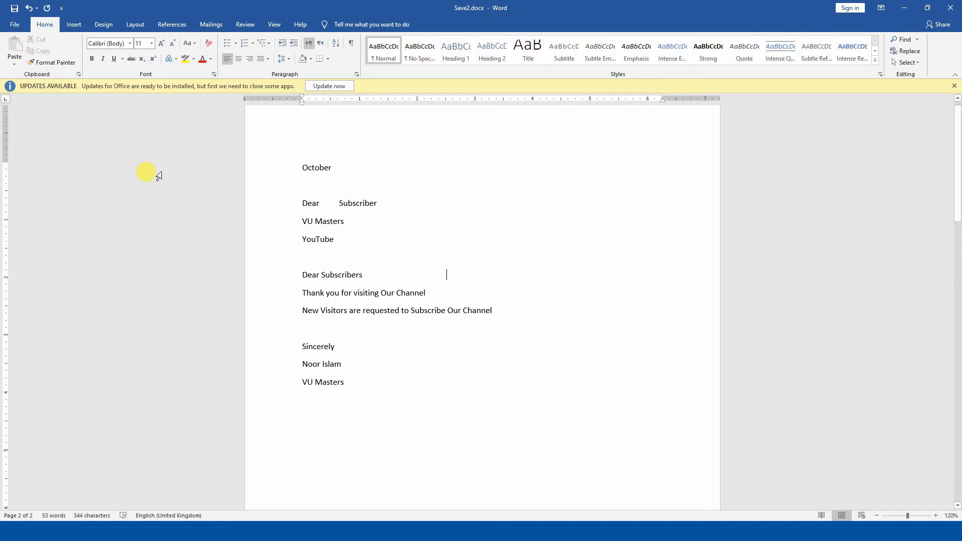
pyautogui.hotkey('ctrl', 'p')
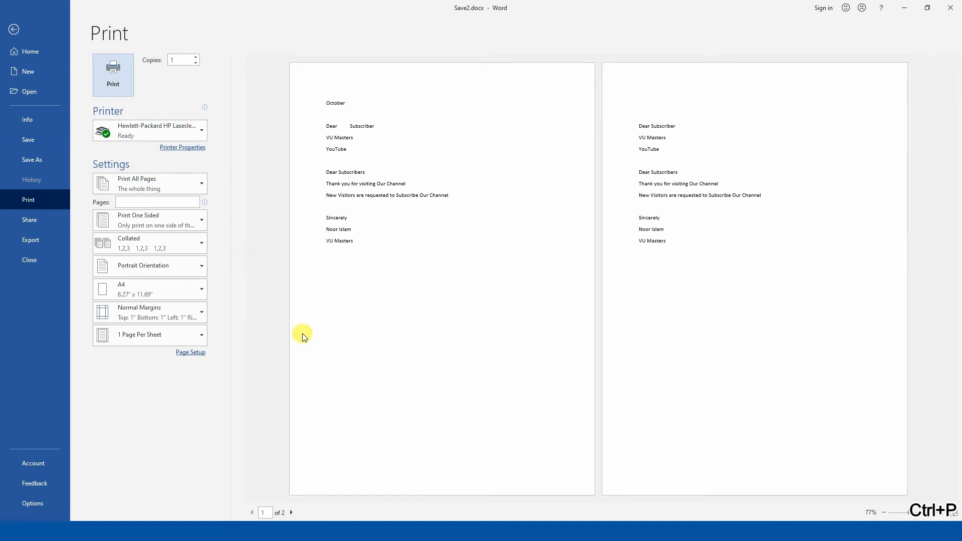
pyautogui.press('Escape')
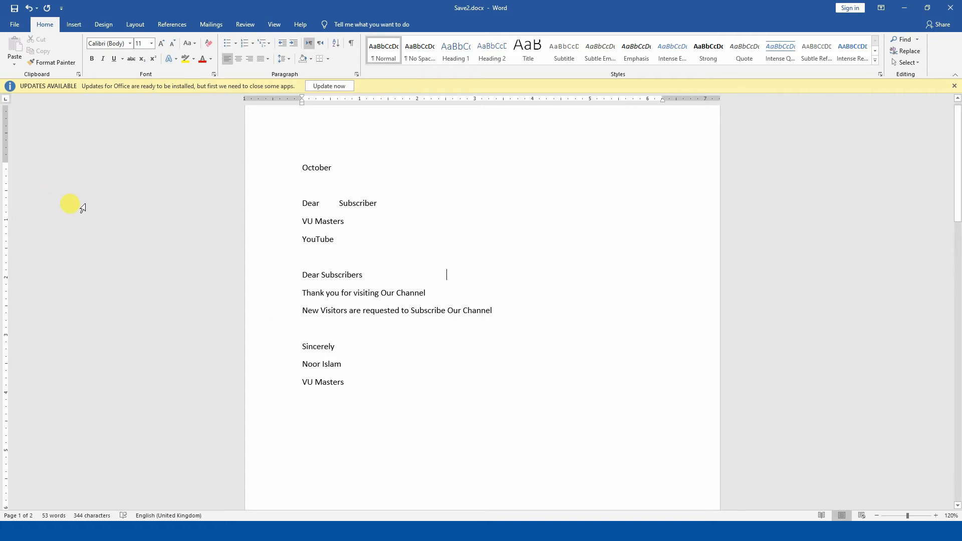
# Step: Open the print settings for the document and select the Hewlett-Packard HP LaserJet P2055dn printer
pyautogui.click(17, 26)
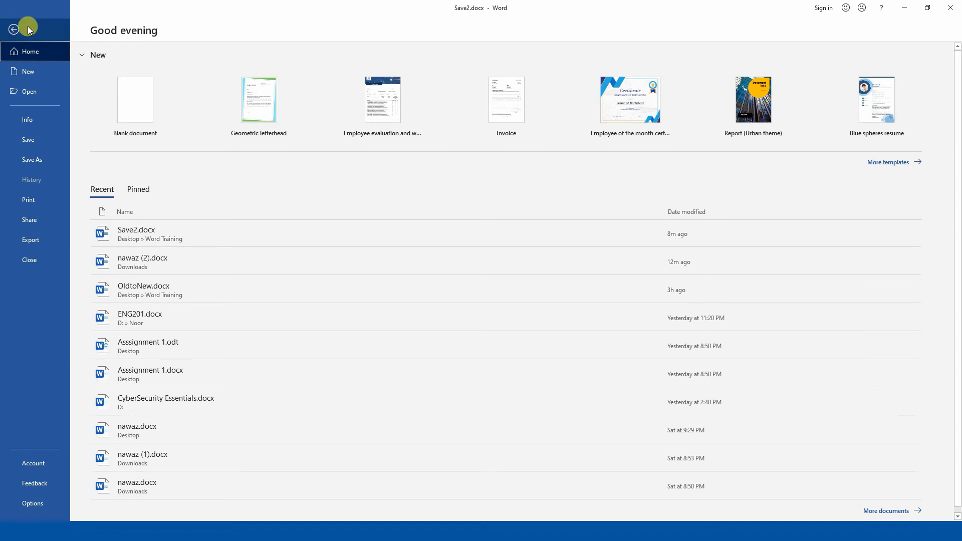
pyautogui.click(43, 203)
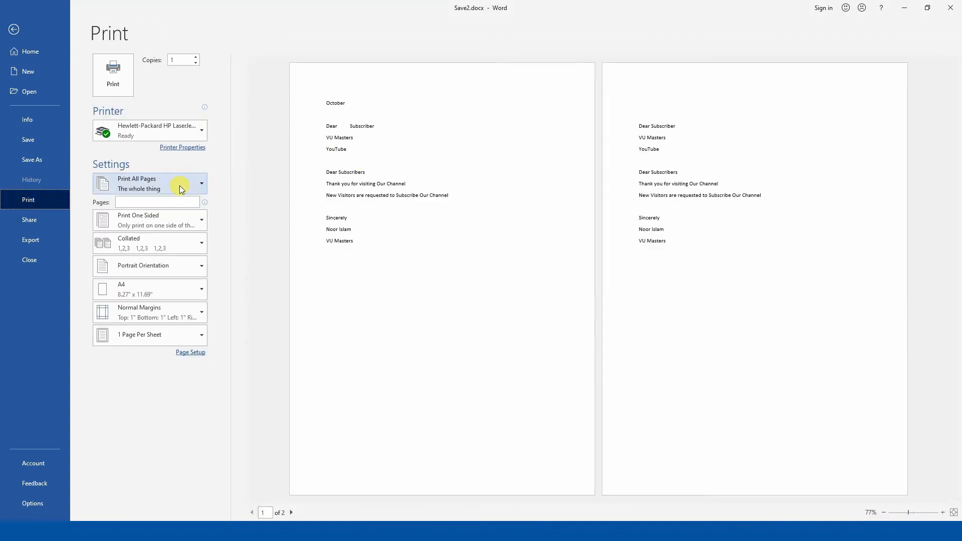
pyautogui.click(169, 137)
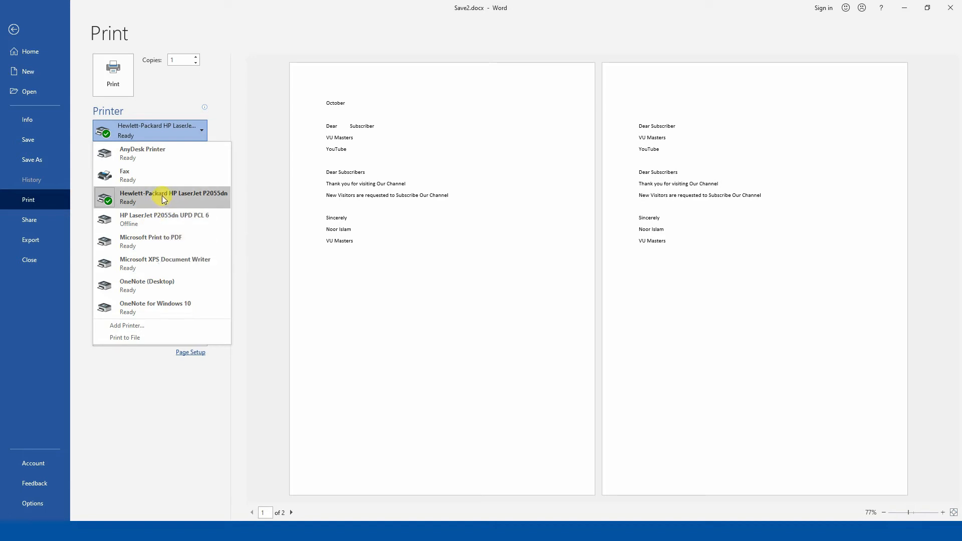
pyautogui.click(161, 196)
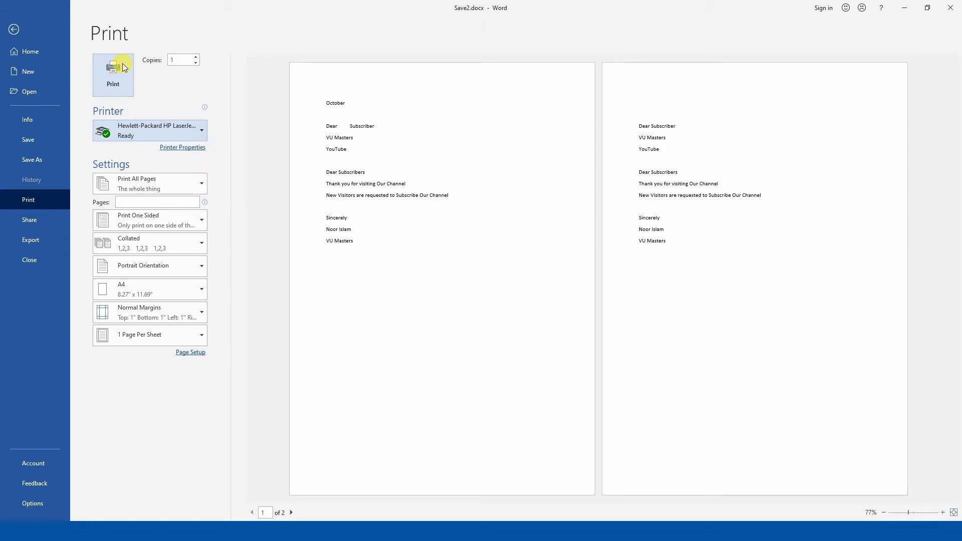
# Step: Set the print range to Print Current Page and print the document
pyautogui.click(127, 185)
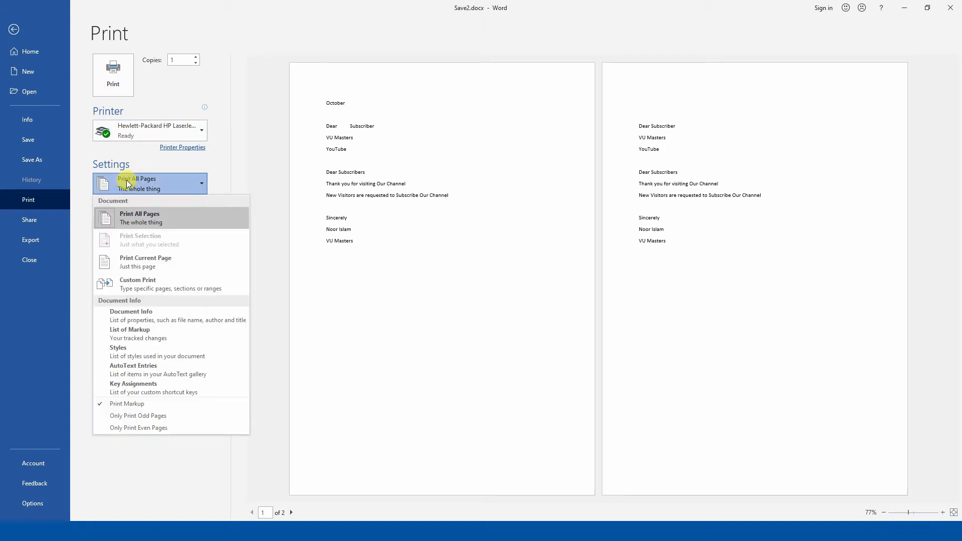
pyautogui.click(139, 265)
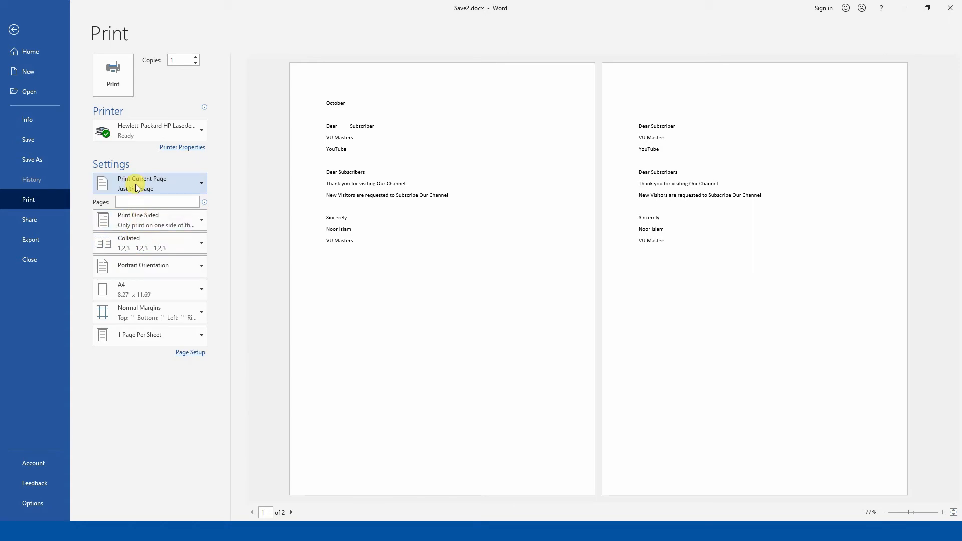
pyautogui.click(126, 71)
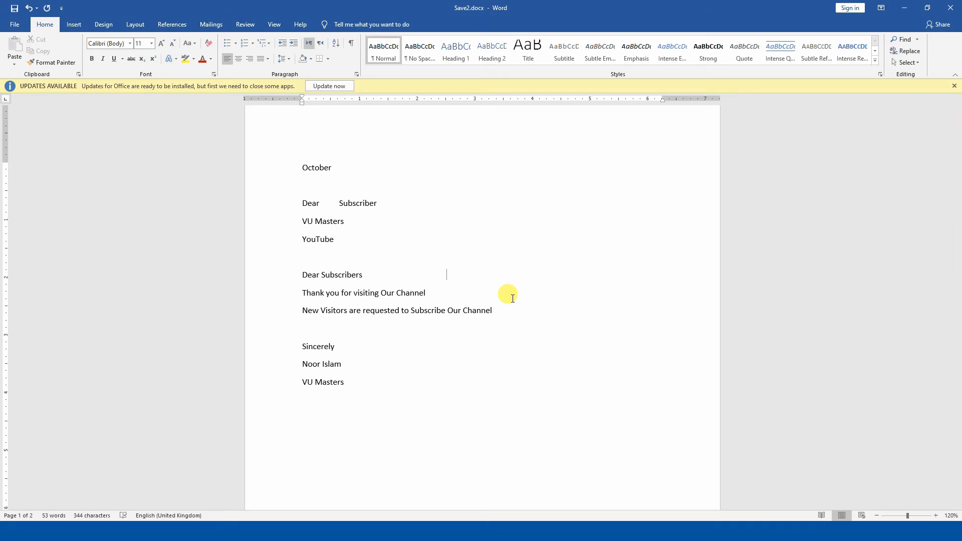
# Step: Reopen the print settings, raise the number of copies, and lower it back to 1
pyautogui.hotkey('ctrl', 'p')
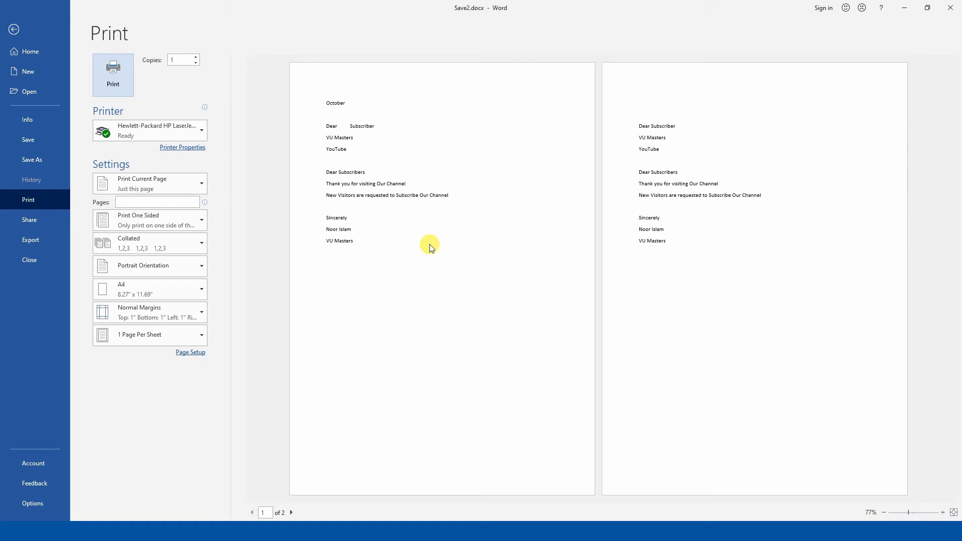
pyautogui.click(196, 57)
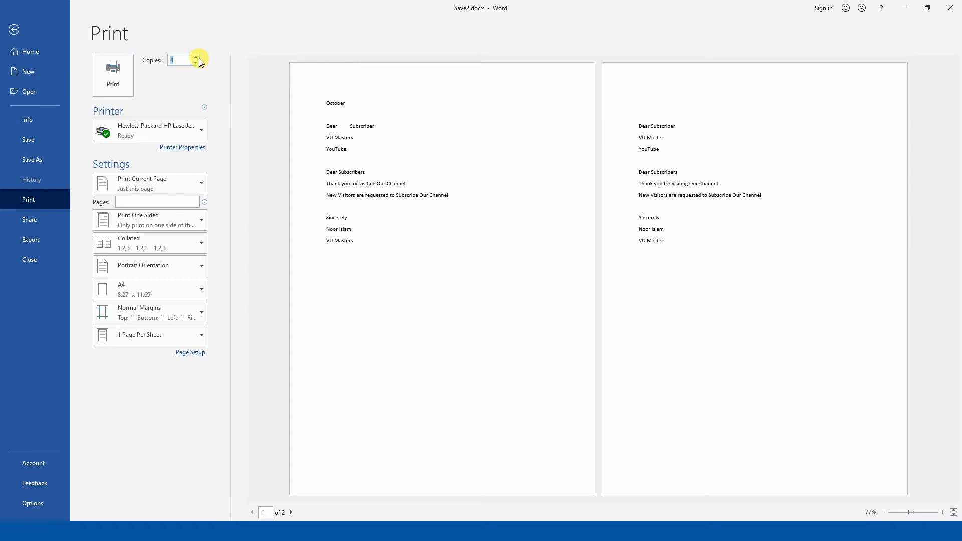
pyautogui.click(199, 64)
pyautogui.click(196, 65)
# Step: Switch the print range to Custom Print and set it back to Print All Pages
pyautogui.click(169, 179)
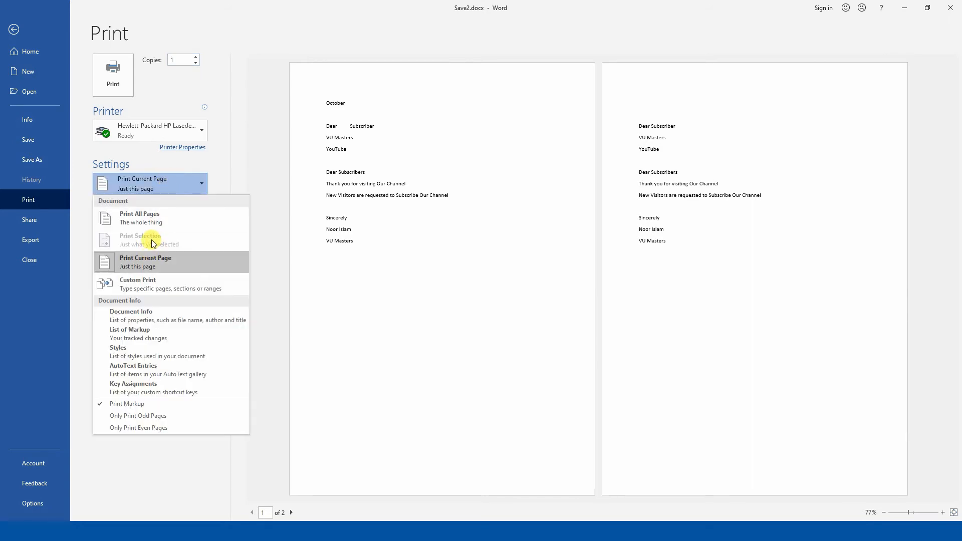
pyautogui.click(145, 284)
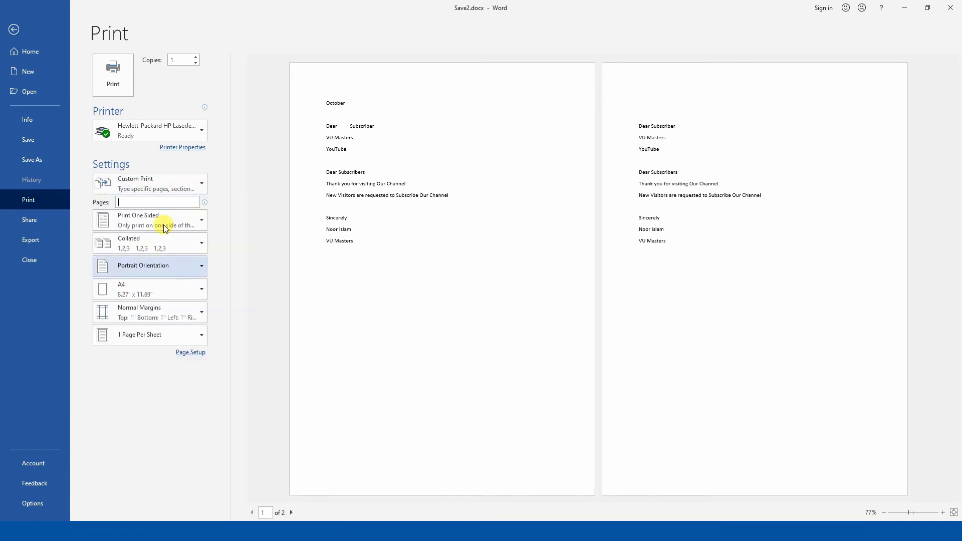
pyautogui.click(167, 190)
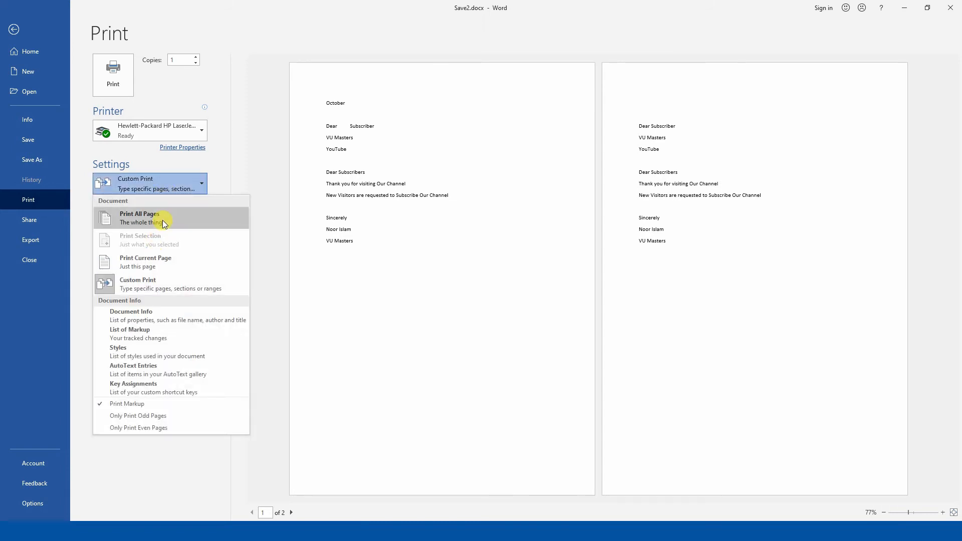
pyautogui.click(163, 219)
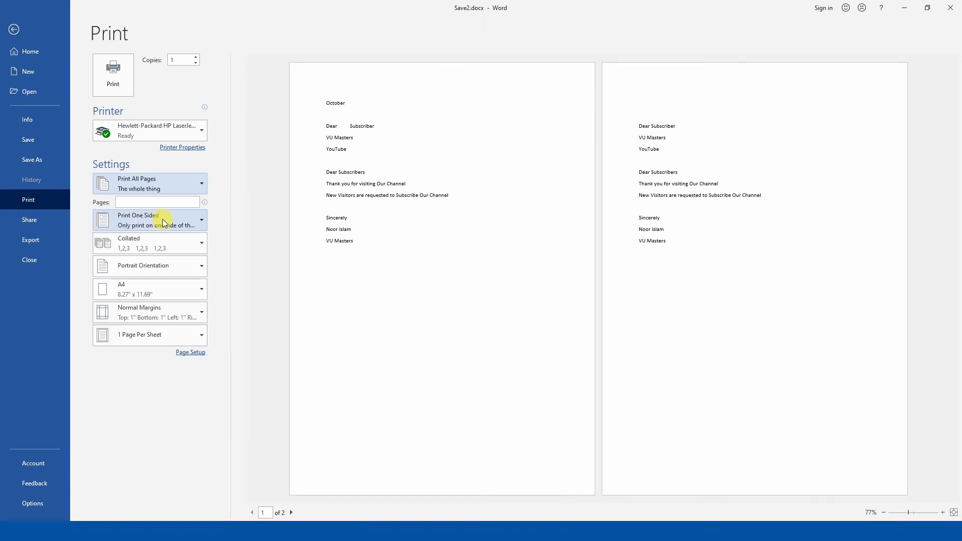
pyautogui.click(172, 188)
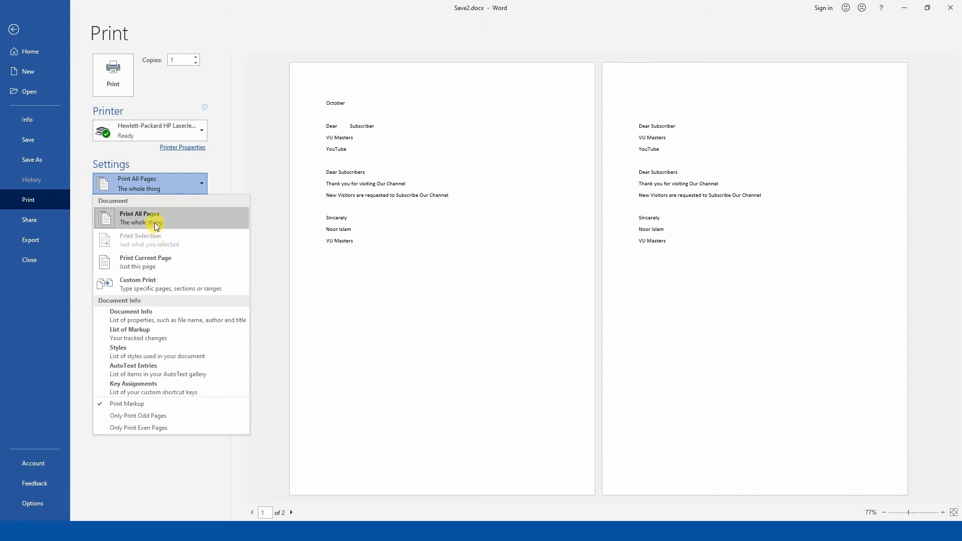
pyautogui.click(232, 178)
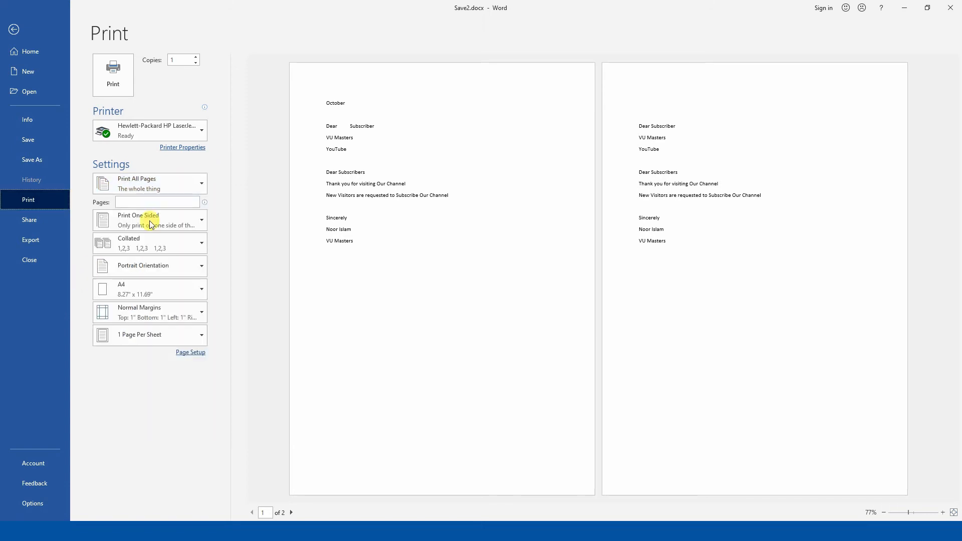
# Step: Set printing on both sides with pages flipped on the long edge, and select Print All Pages as the range
pyautogui.click(140, 220)
pyautogui.click(137, 268)
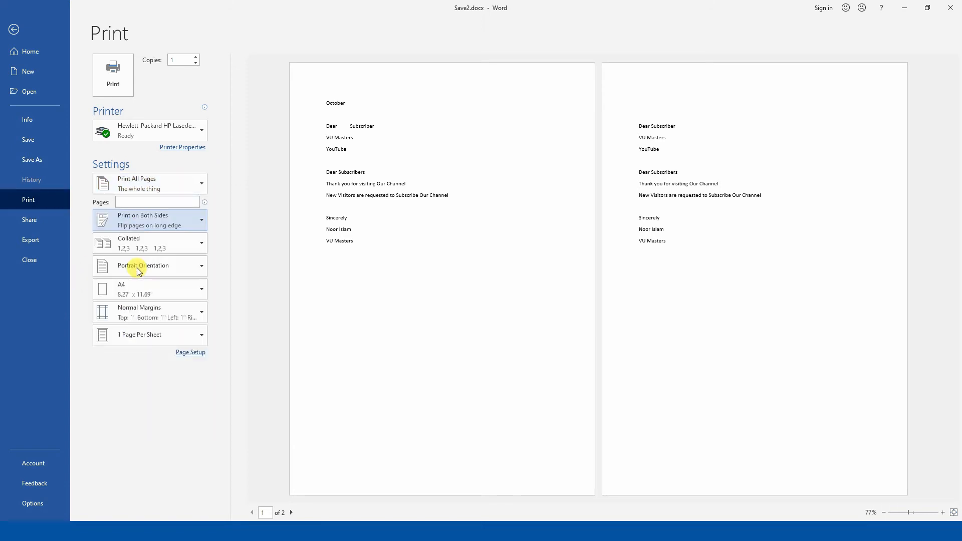
pyautogui.click(162, 179)
pyautogui.click(151, 215)
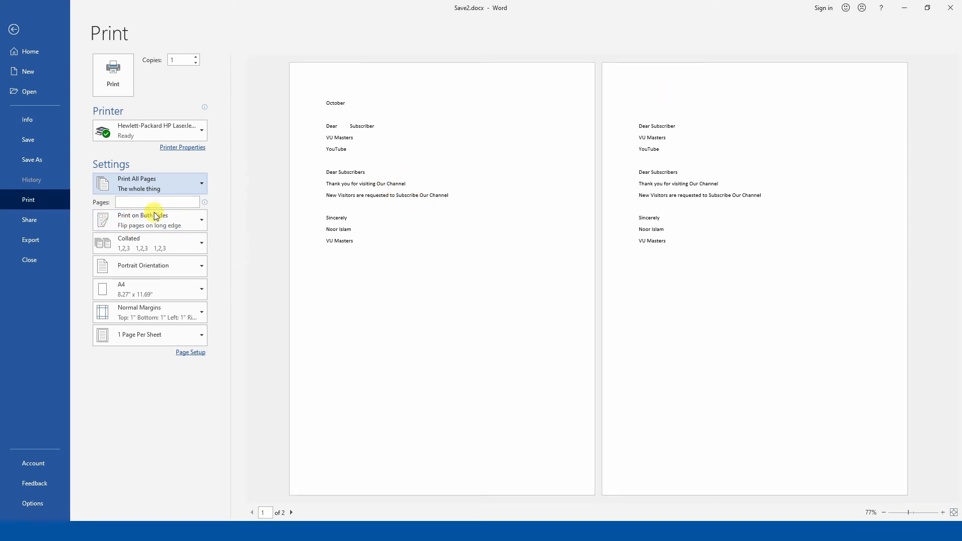
pyautogui.click(150, 230)
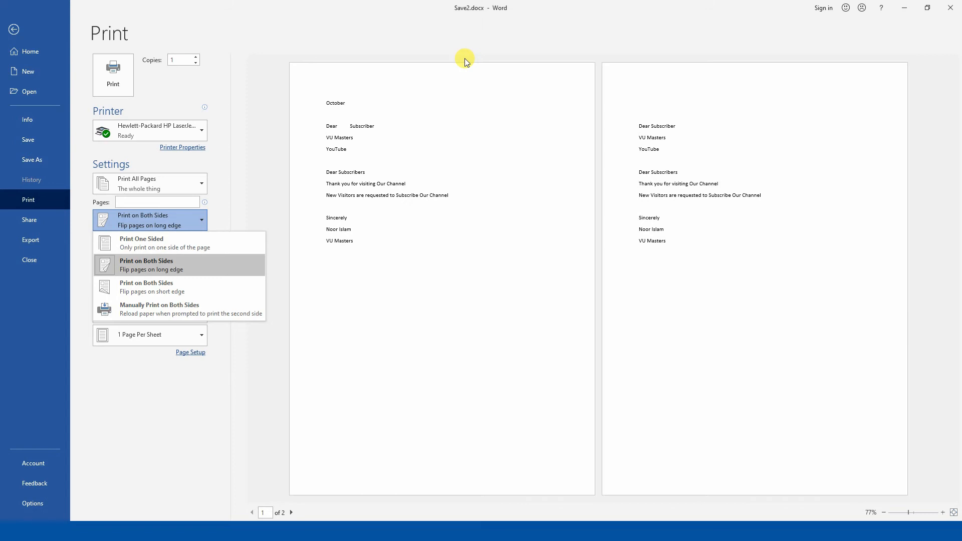
pyautogui.click(266, 141)
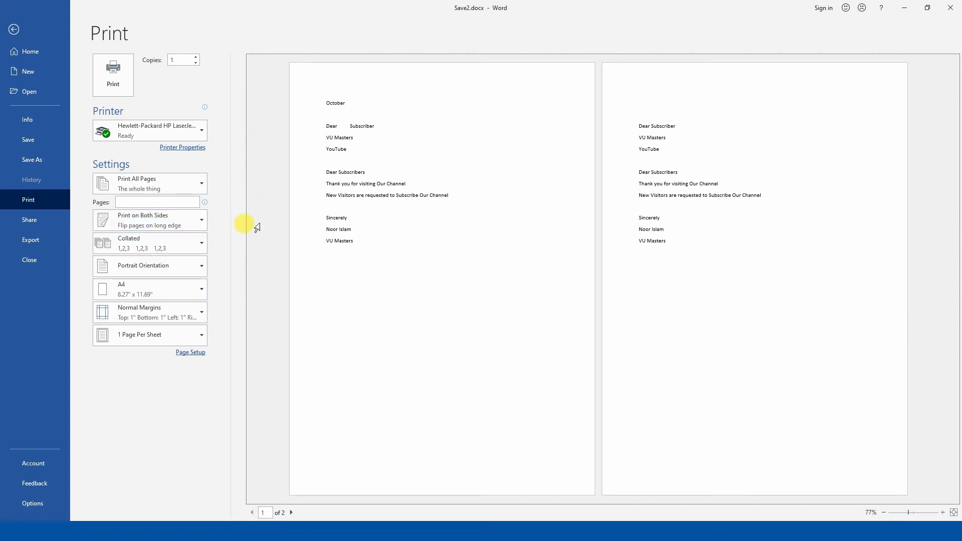
# Step: Check the collation options and change the page orientation to Landscape Orientation
pyautogui.click(182, 239)
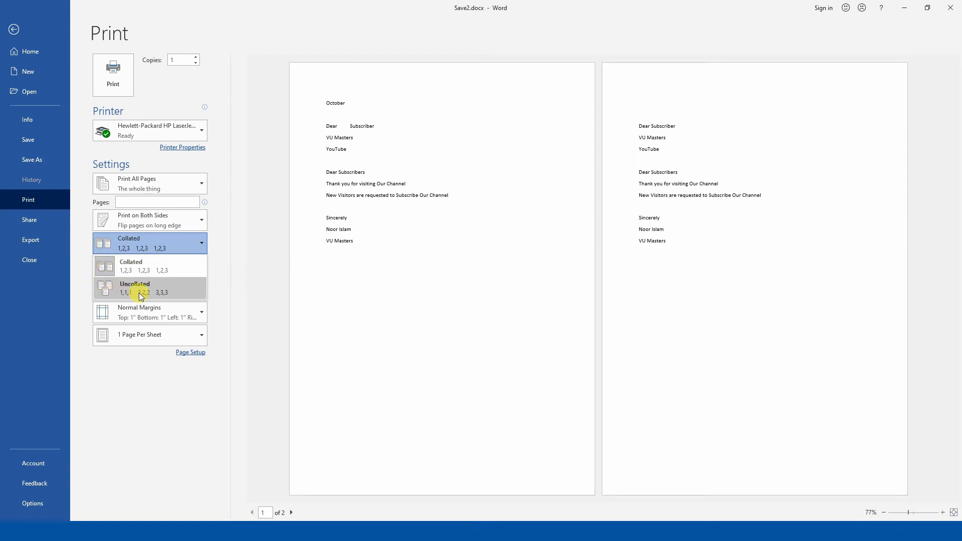
pyautogui.click(245, 278)
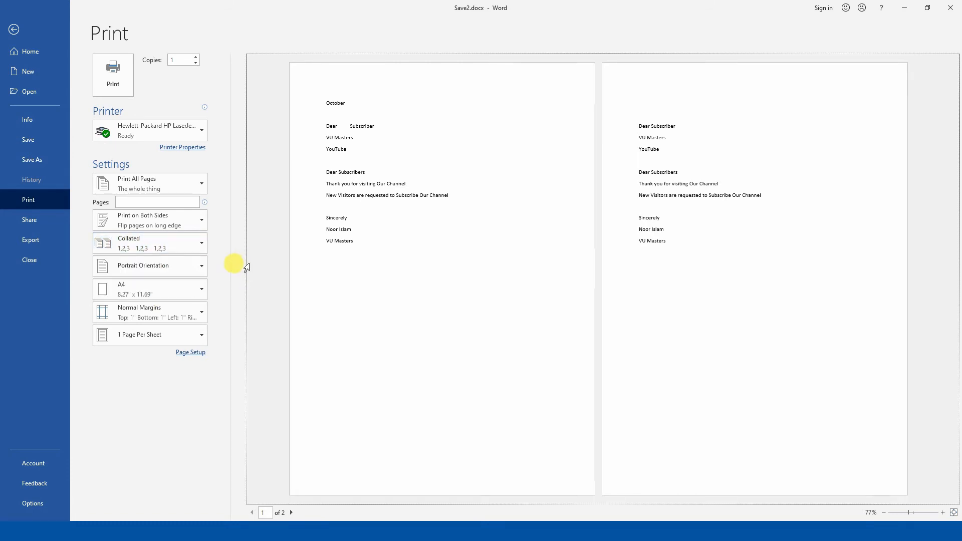
pyautogui.click(161, 270)
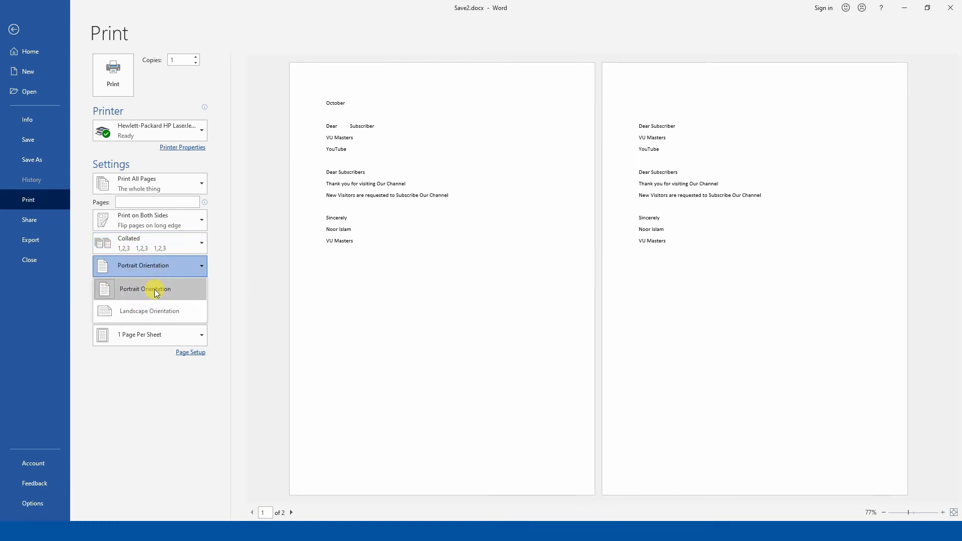
pyautogui.click(154, 290)
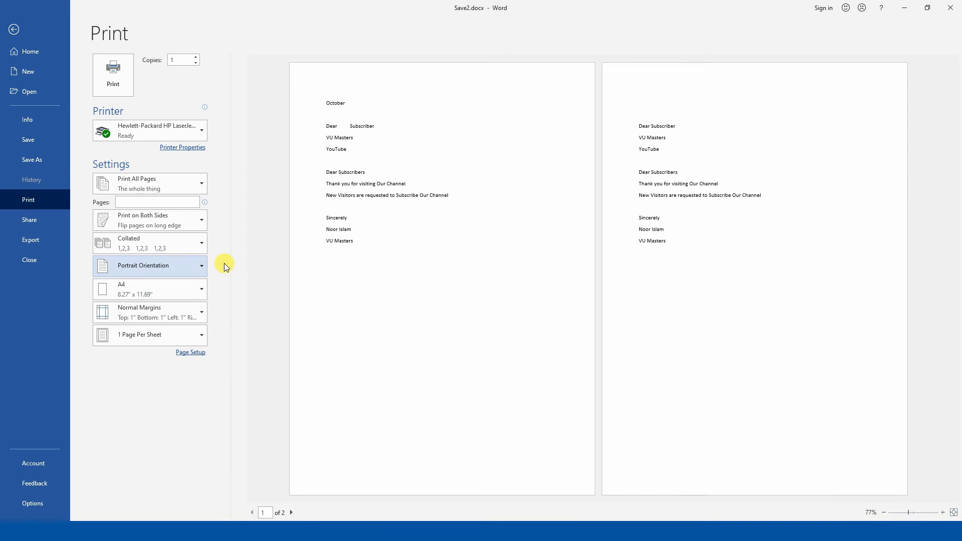
pyautogui.click(157, 268)
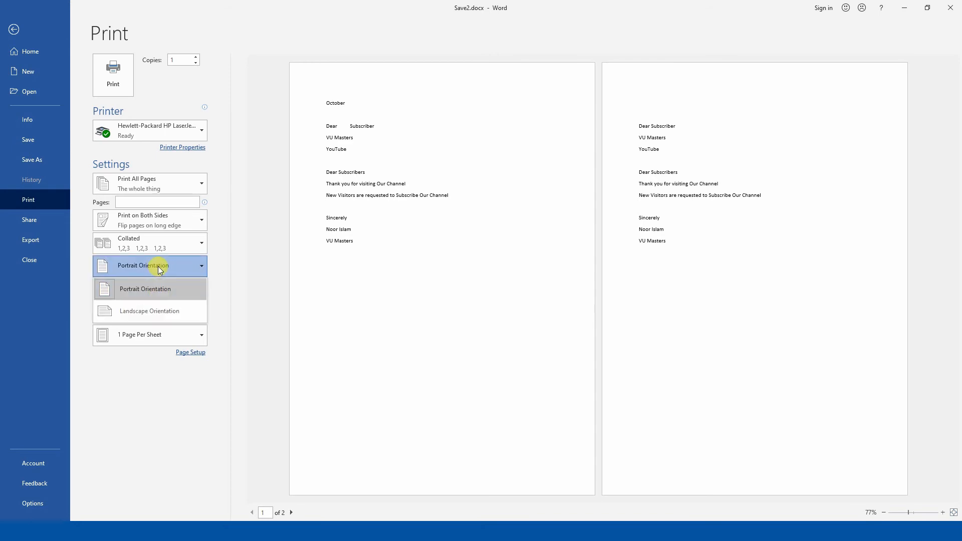
pyautogui.click(157, 312)
# Step: Examine pages 1 and 2 of the document in the landscape print preview
pyautogui.scroll(-3, 502, 273)
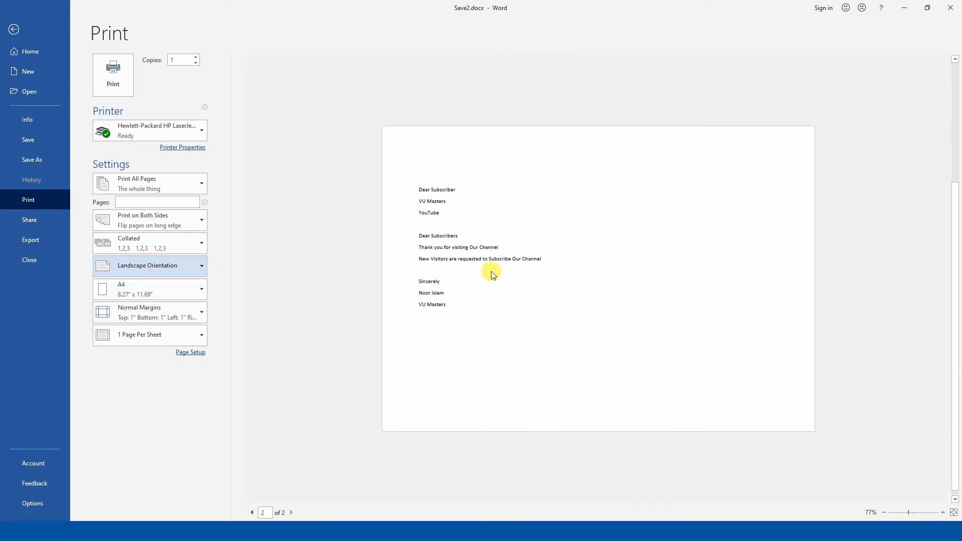
pyautogui.scroll(3, 576, 258)
pyautogui.scroll(-3, 537, 209)
pyautogui.scroll(3, 536, 209)
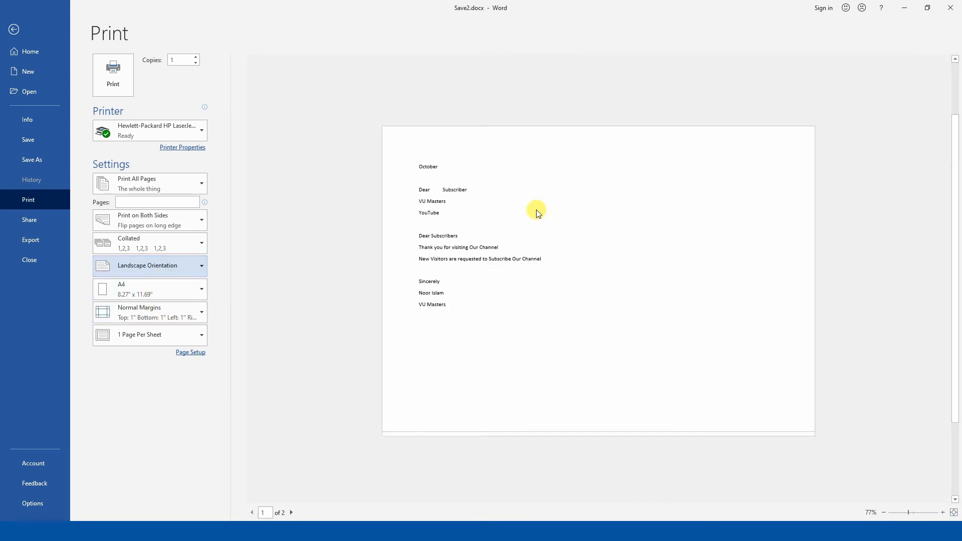
pyautogui.scroll(-3, 536, 210)
pyautogui.scroll(3, 537, 210)
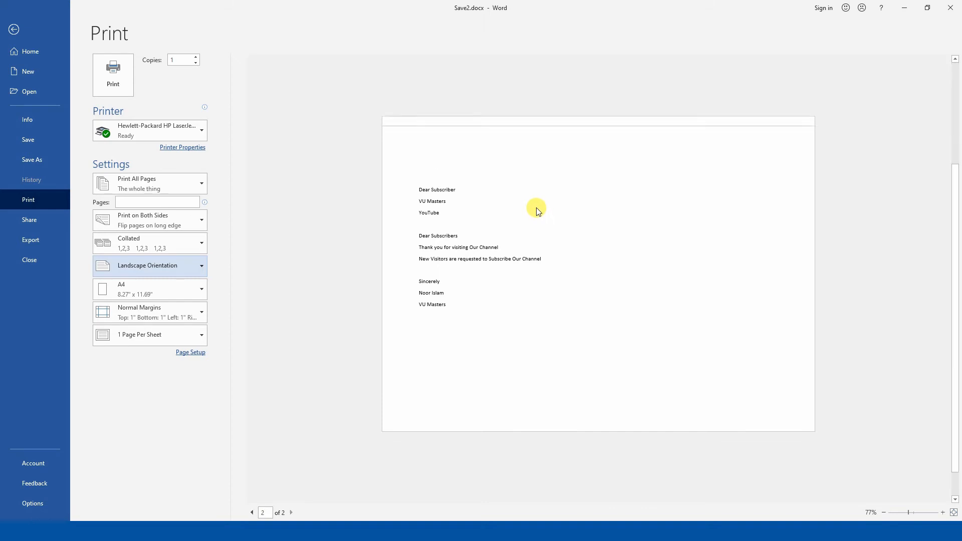
pyautogui.scroll(-3, 537, 209)
pyautogui.scroll(3, 537, 209)
pyautogui.scroll(-3, 537, 209)
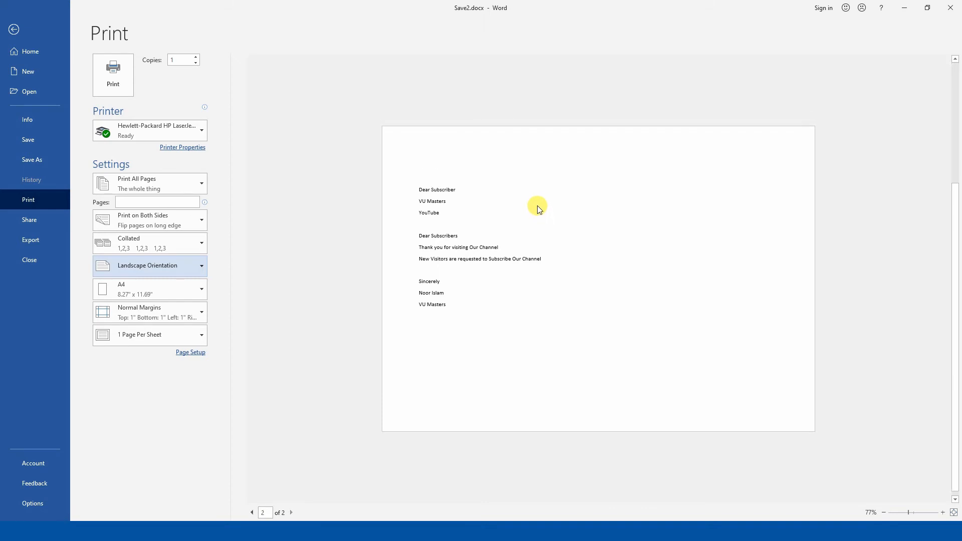
pyautogui.scroll(3, 538, 210)
pyautogui.scroll(-3, 490, 216)
pyautogui.scroll(3, 490, 216)
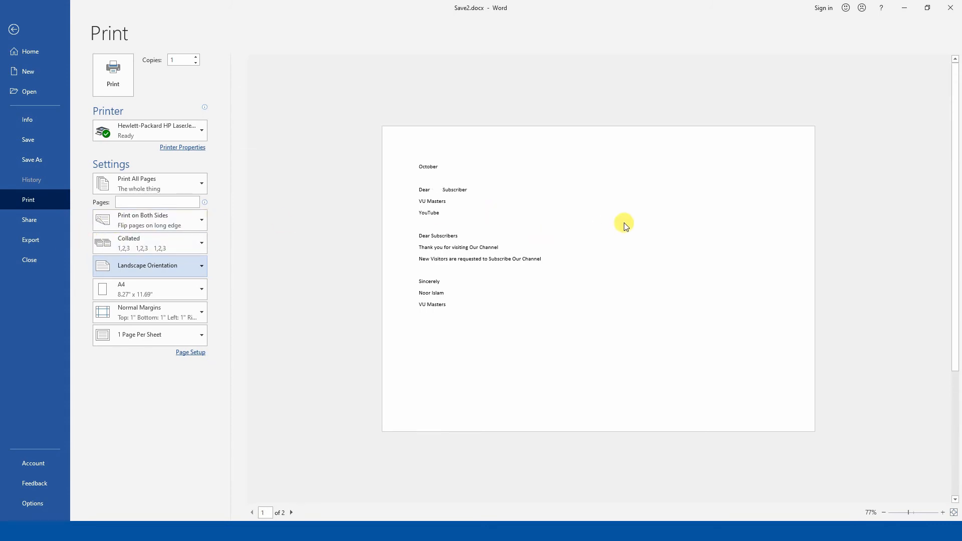
pyautogui.scroll(-3, 456, 379)
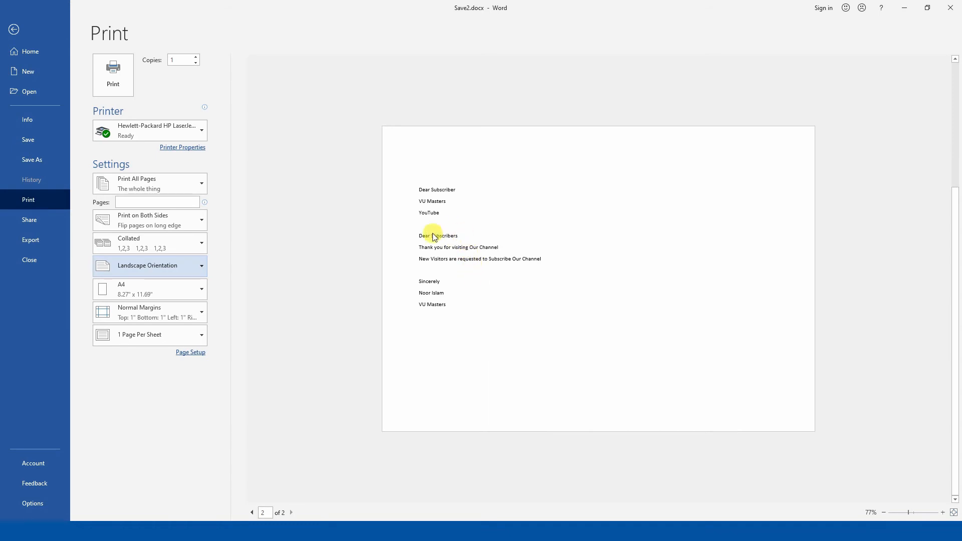
# Step: Select A4 as the paper size, and try Narrow margins before restoring Normal margins
pyautogui.click(146, 290)
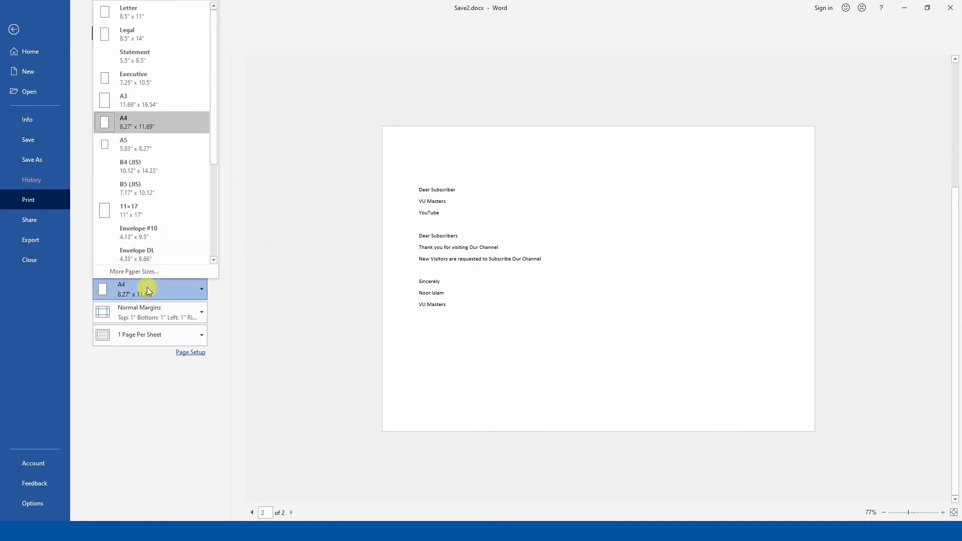
pyautogui.click(132, 125)
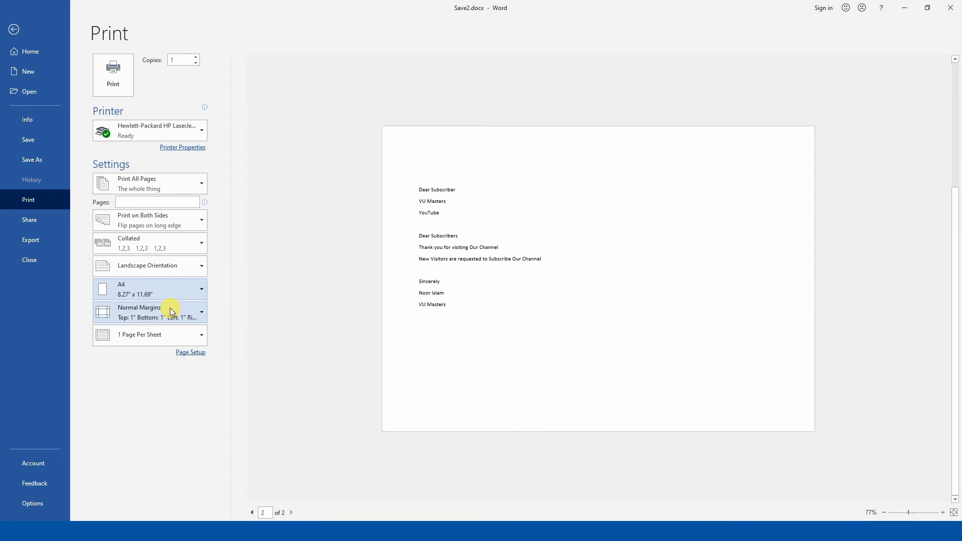
pyautogui.click(170, 308)
pyautogui.click(141, 129)
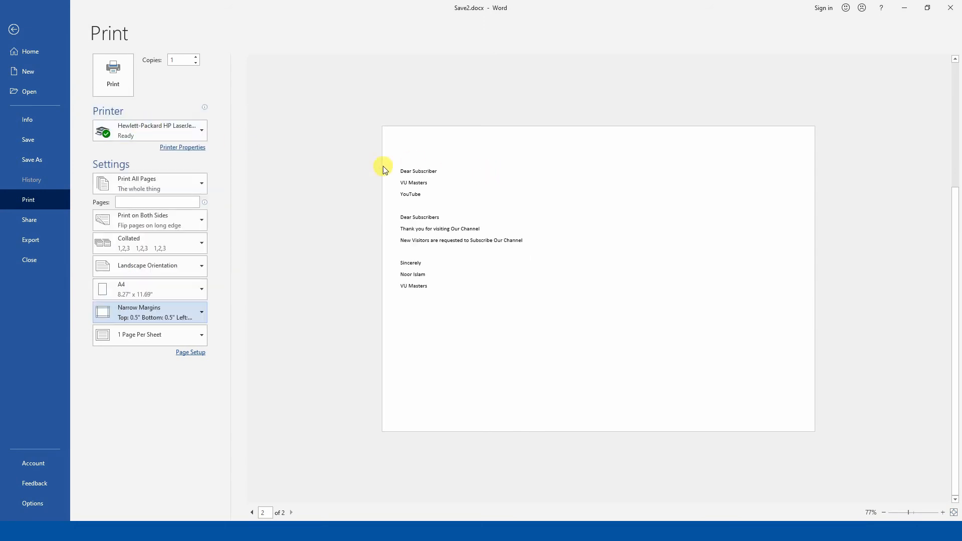
pyautogui.click(170, 311)
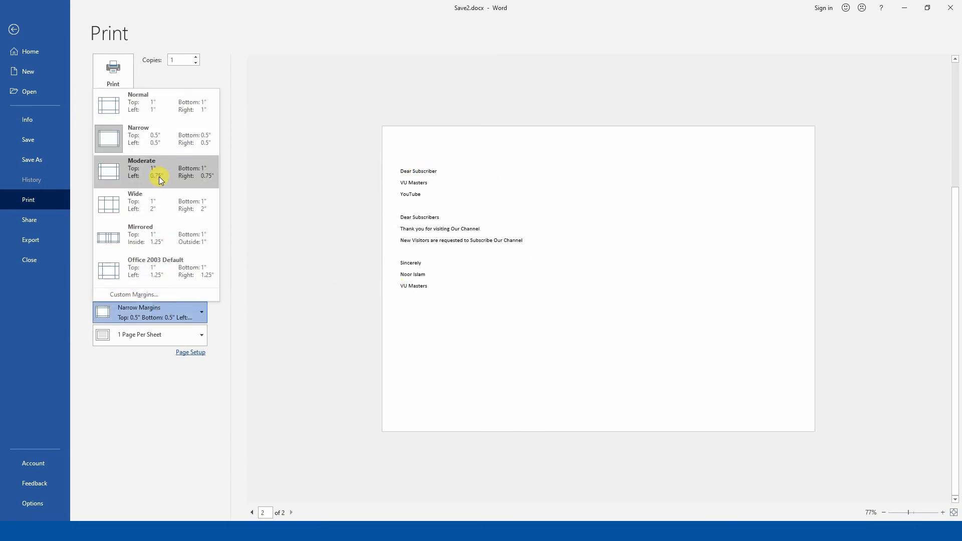
pyautogui.click(151, 105)
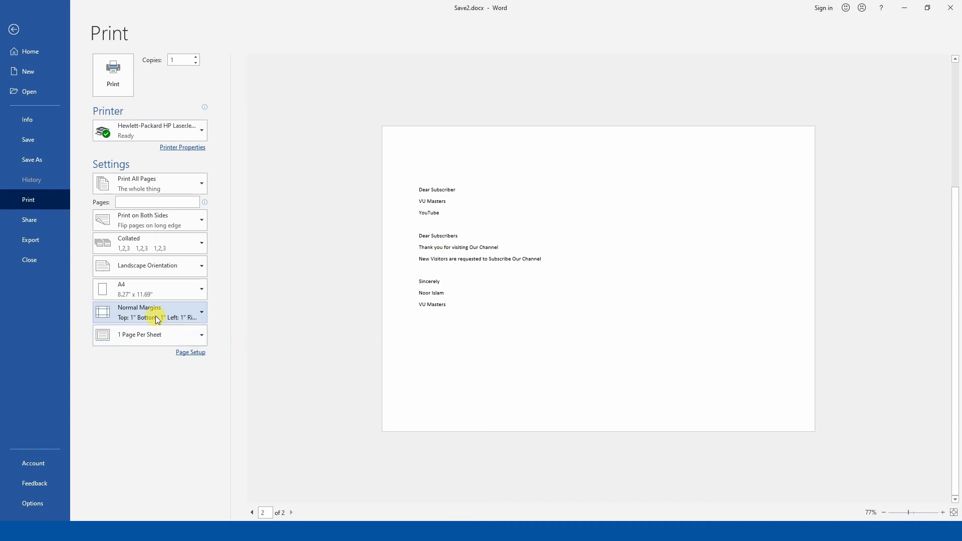
# Step: Set the sheet layout to 2 Pages Per Sheet and change it to 4 Pages Per Sheet
pyautogui.click(142, 335)
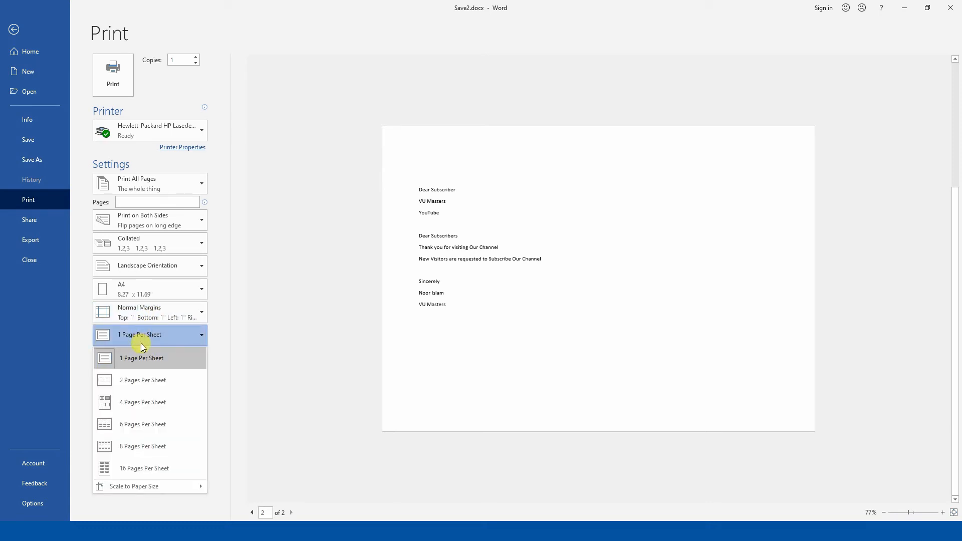
pyautogui.click(132, 385)
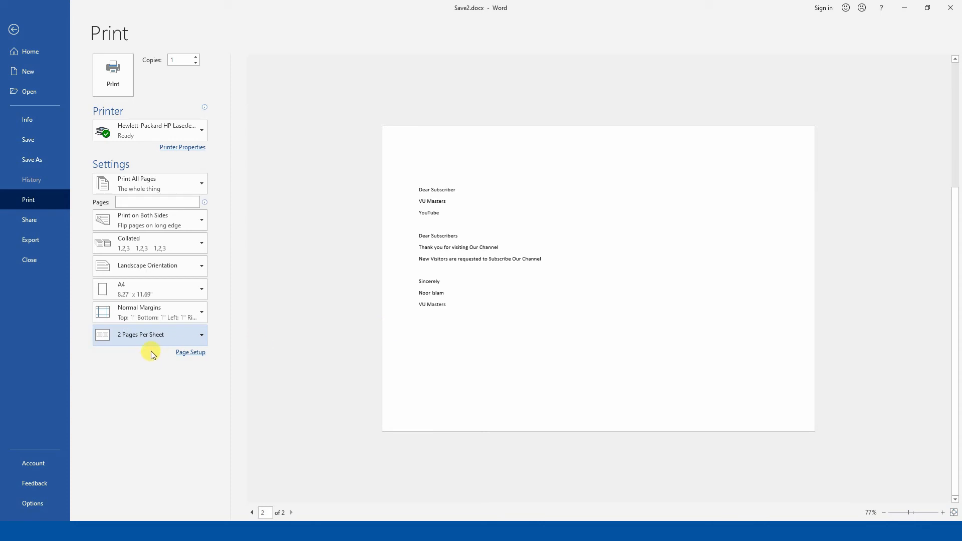
pyautogui.click(155, 336)
pyautogui.click(150, 380)
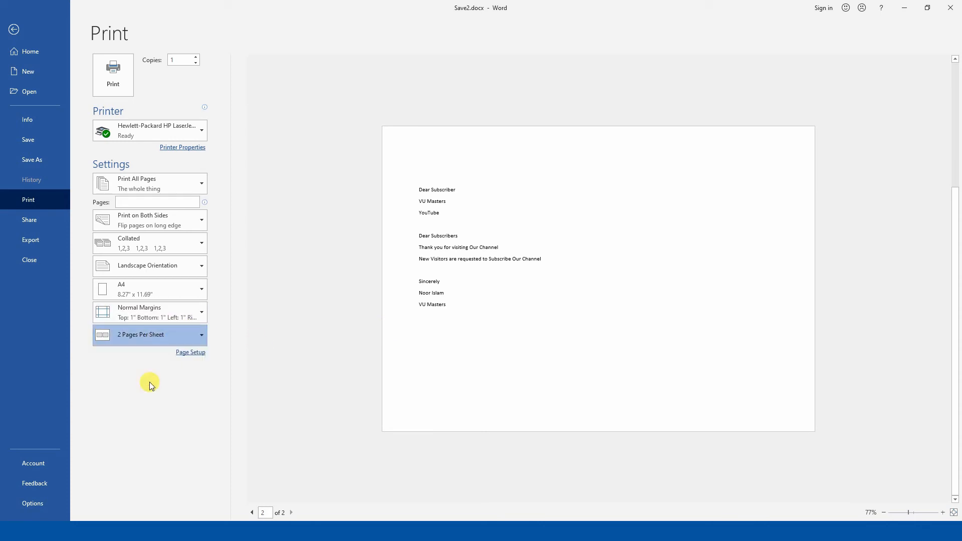
pyautogui.click(151, 336)
pyautogui.click(146, 393)
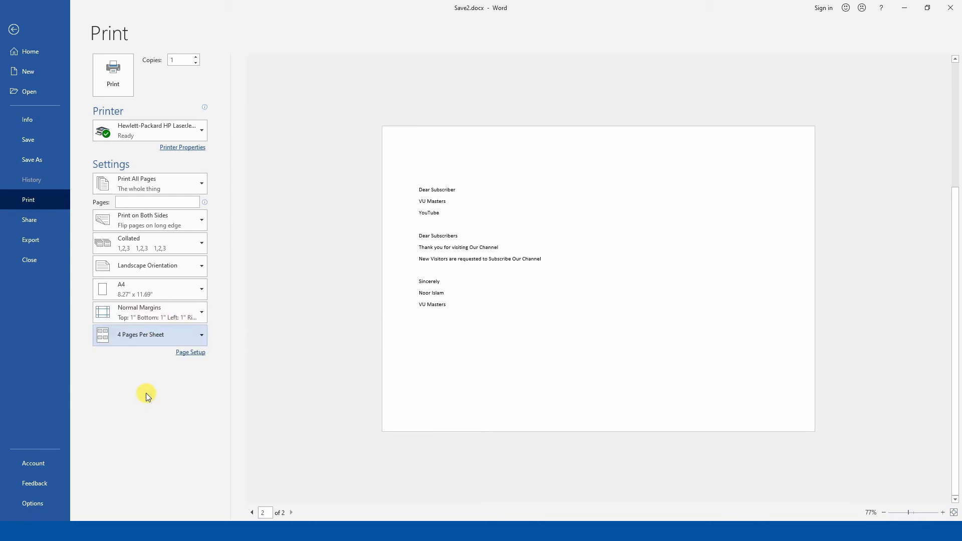
# Step: Switch the sheet layout to 2 Pages Per Sheet and set the document to Print One Sided
pyautogui.click(150, 336)
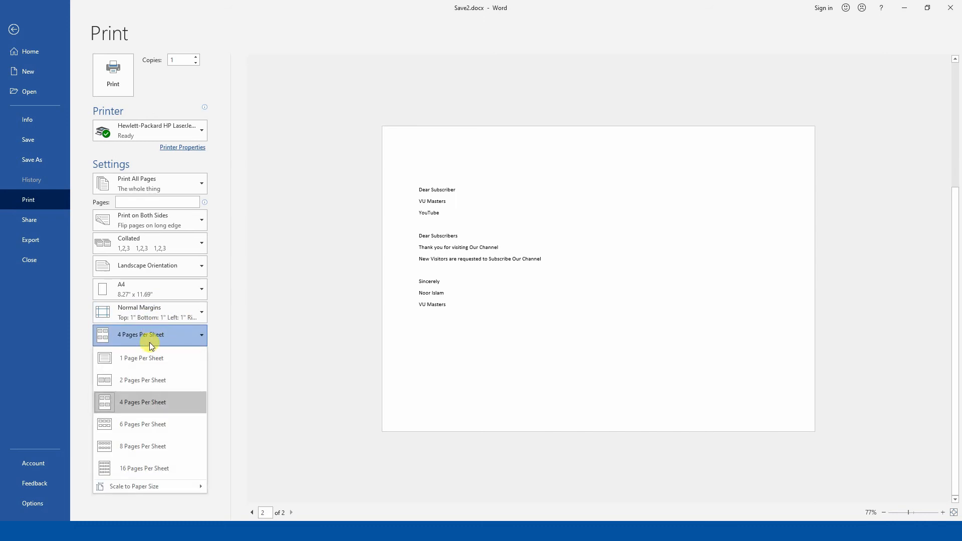
pyautogui.click(134, 386)
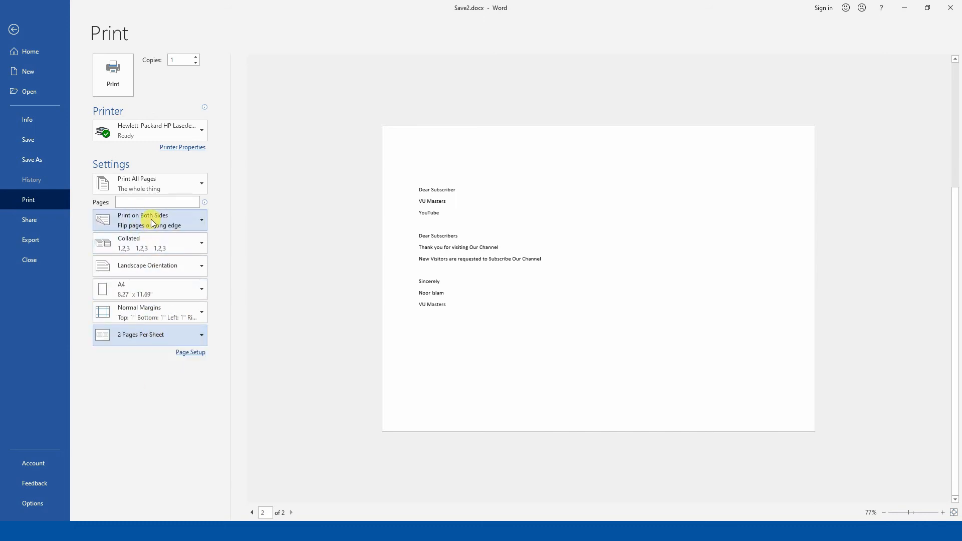
pyautogui.click(152, 220)
pyautogui.click(152, 243)
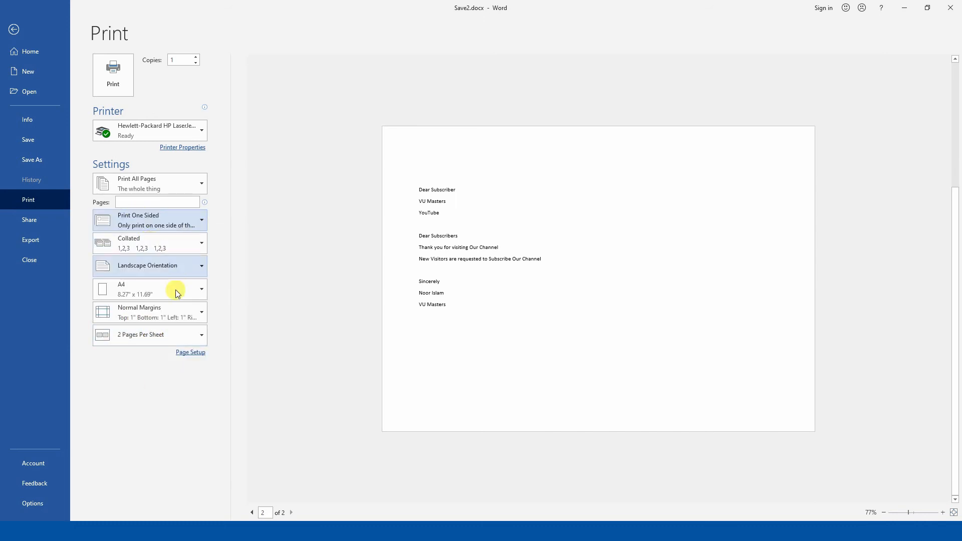
# Step: Try 4 Pages Per Sheet with Portrait Orientation and look through the page range options
pyautogui.click(143, 336)
pyautogui.click(137, 399)
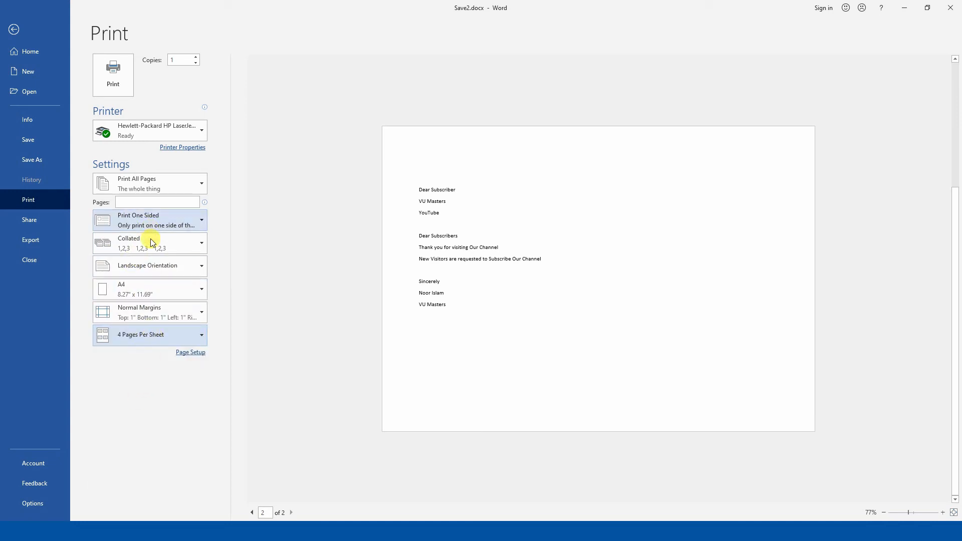
pyautogui.click(155, 267)
pyautogui.click(155, 286)
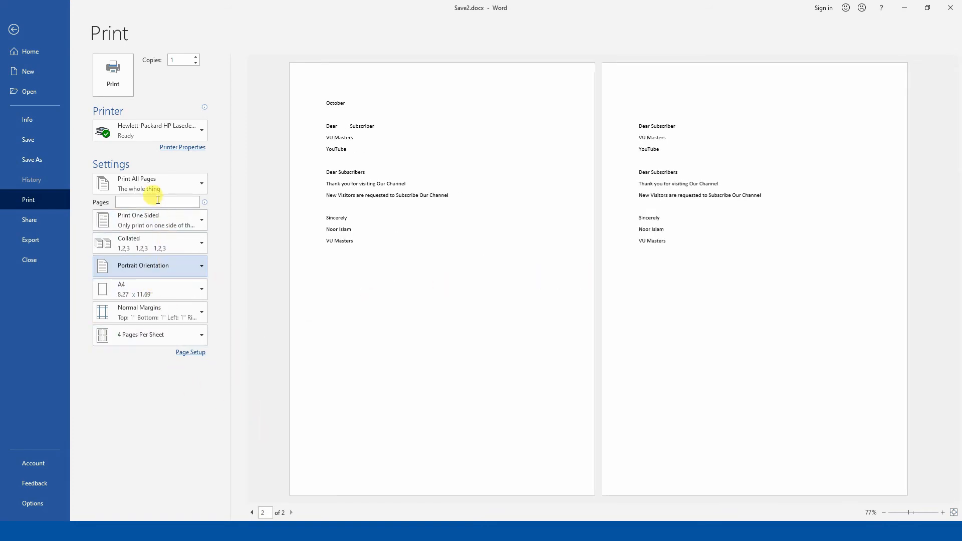
pyautogui.click(150, 187)
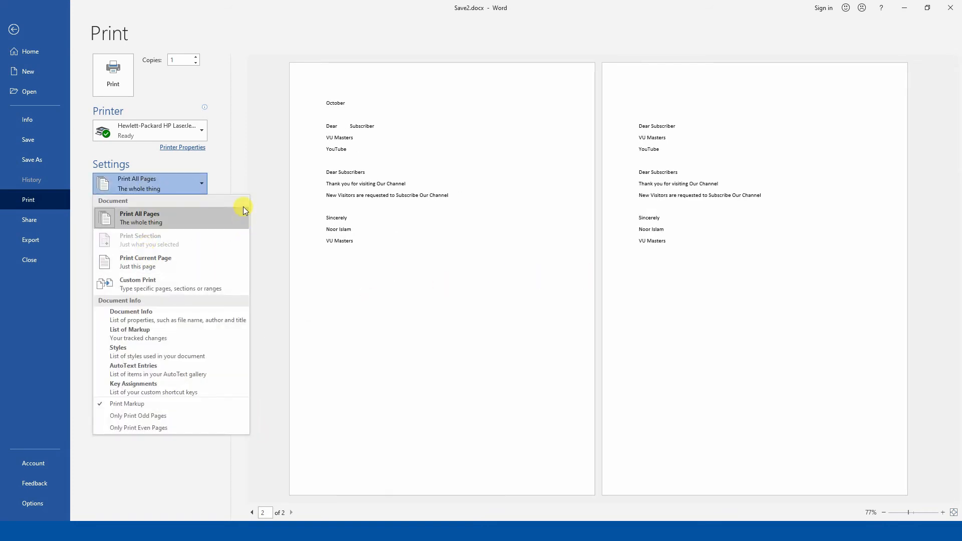
pyautogui.click(249, 172)
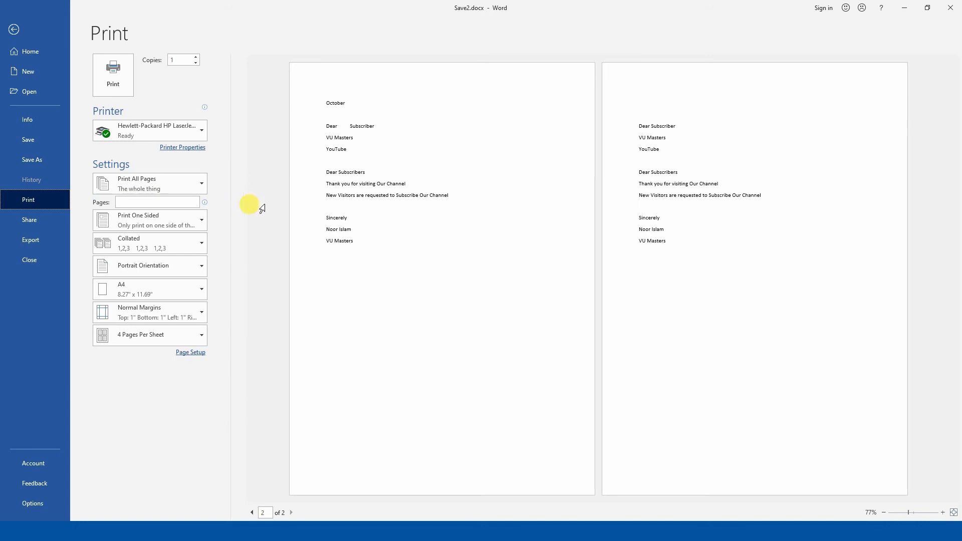
# Step: Try the 6, 8 and 16 Pages Per Sheet layouts one after another
pyautogui.click(150, 336)
pyautogui.click(136, 425)
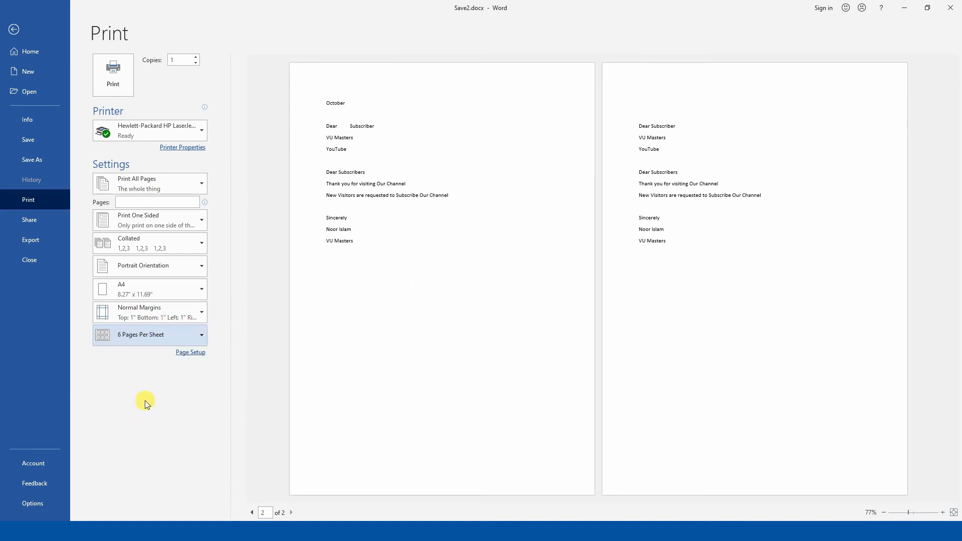
pyautogui.click(149, 341)
pyautogui.click(149, 451)
pyautogui.click(161, 342)
pyautogui.click(155, 462)
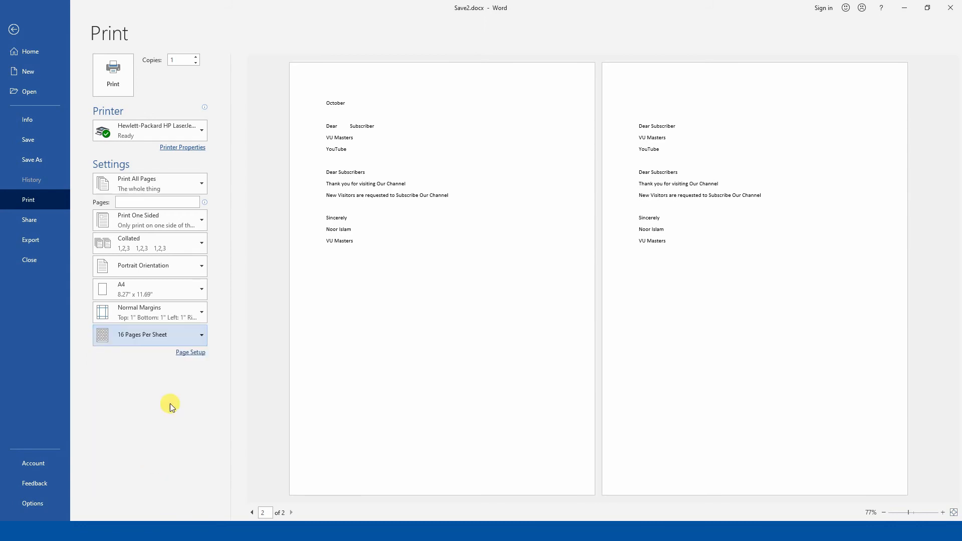
# Step: Print all pages of the document in Landscape Orientation with 2 Pages Per Sheet
pyautogui.click(155, 339)
pyautogui.click(146, 381)
pyautogui.click(162, 269)
pyautogui.click(157, 309)
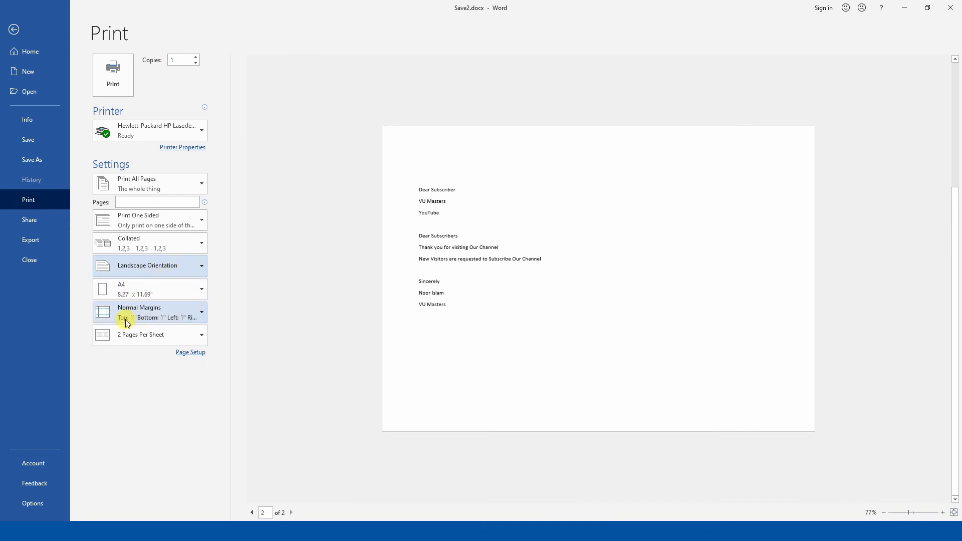
pyautogui.click(158, 333)
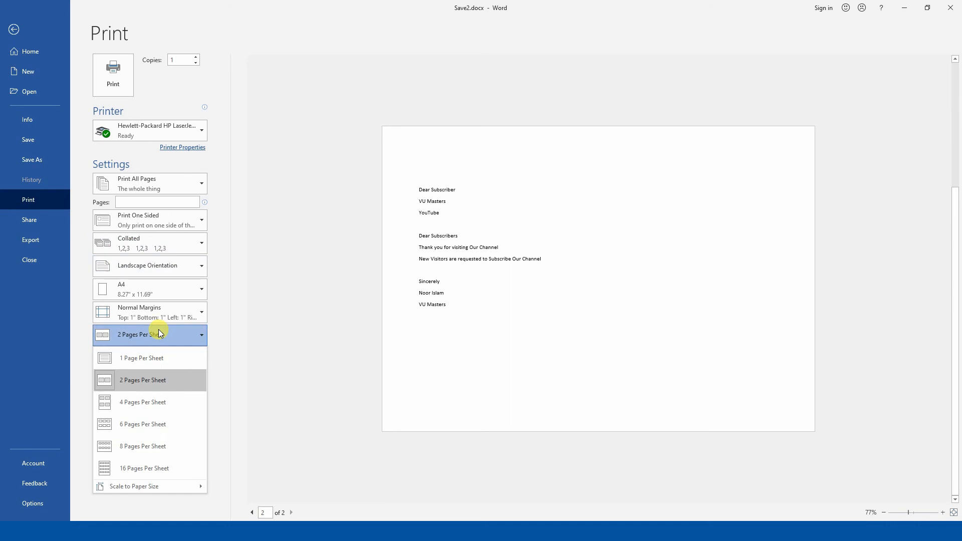
pyautogui.click(140, 381)
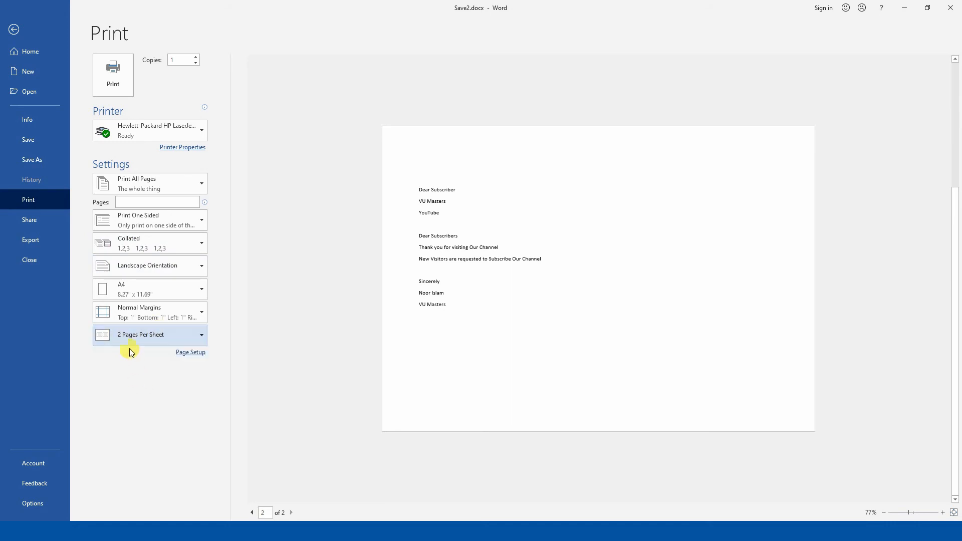
pyautogui.click(113, 86)
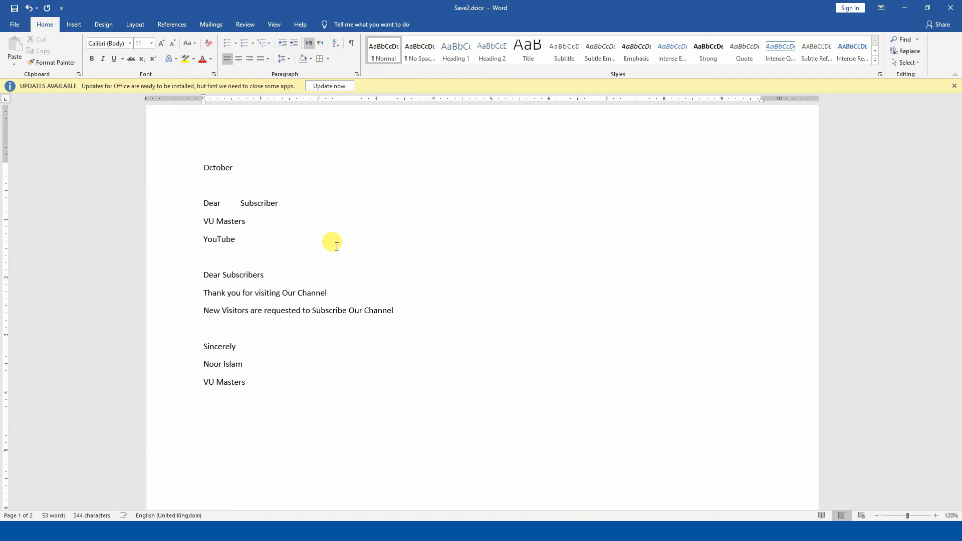
# Step: Change the page orientation of the open document to Portrait from the page layout settings
pyautogui.click(15, 24)
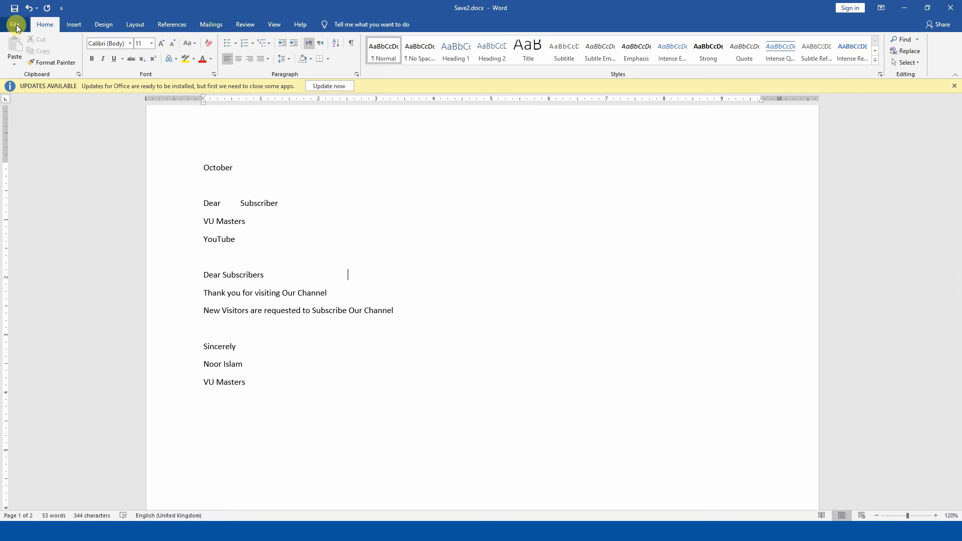
pyautogui.click(15, 21)
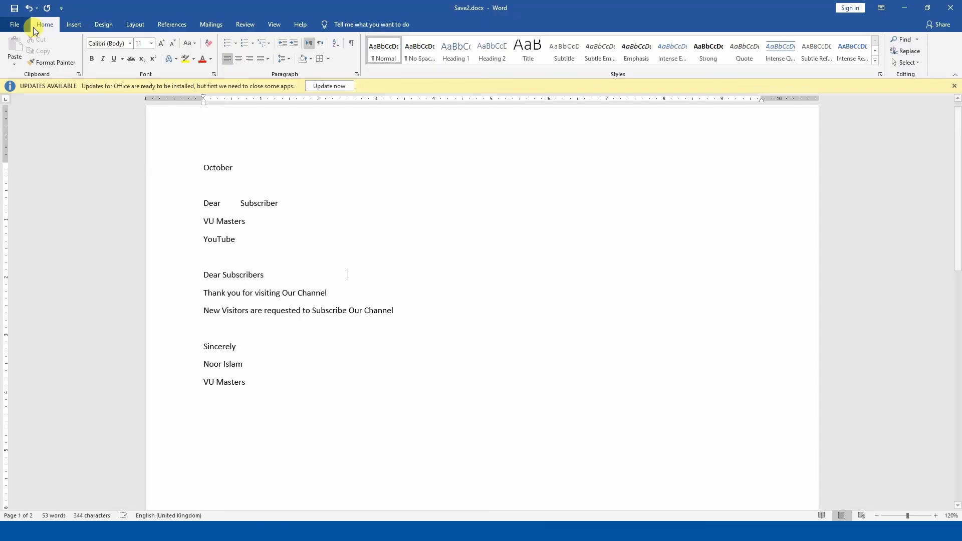
pyautogui.scroll(1, 301, 215)
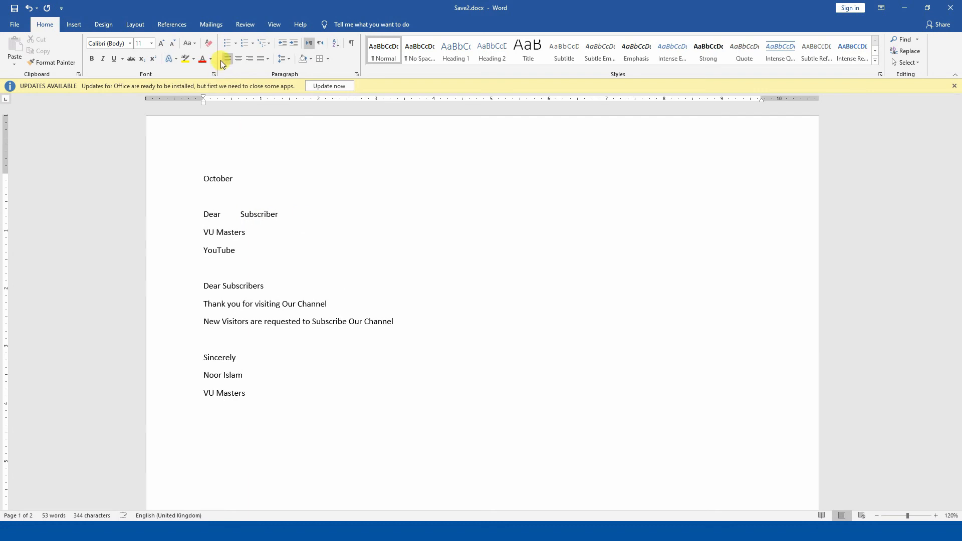
pyautogui.click(135, 24)
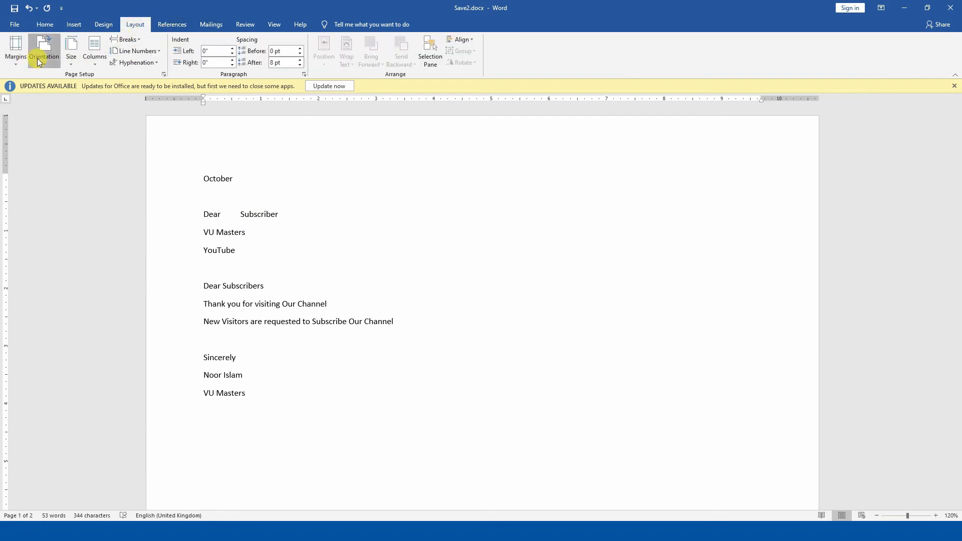
pyautogui.click(38, 58)
pyautogui.click(47, 85)
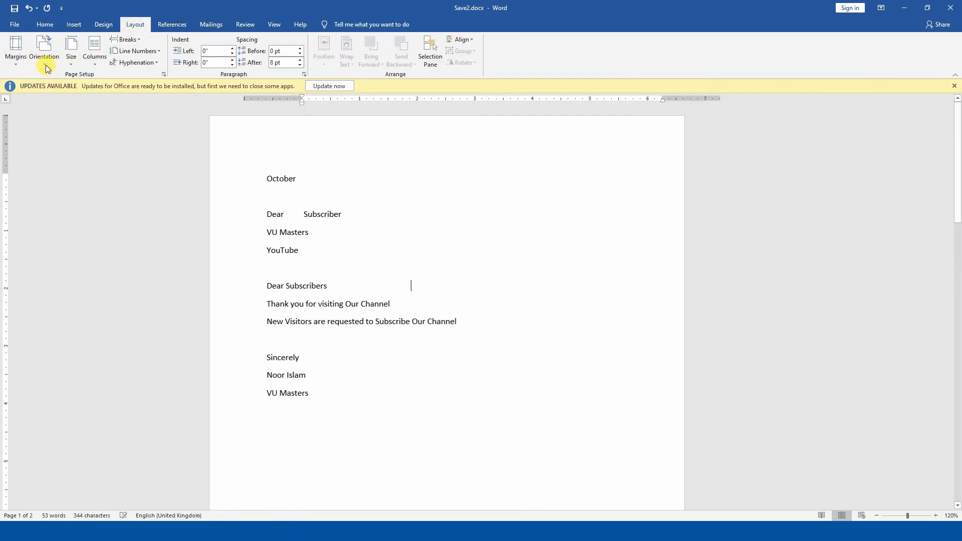
pyautogui.click(37, 26)
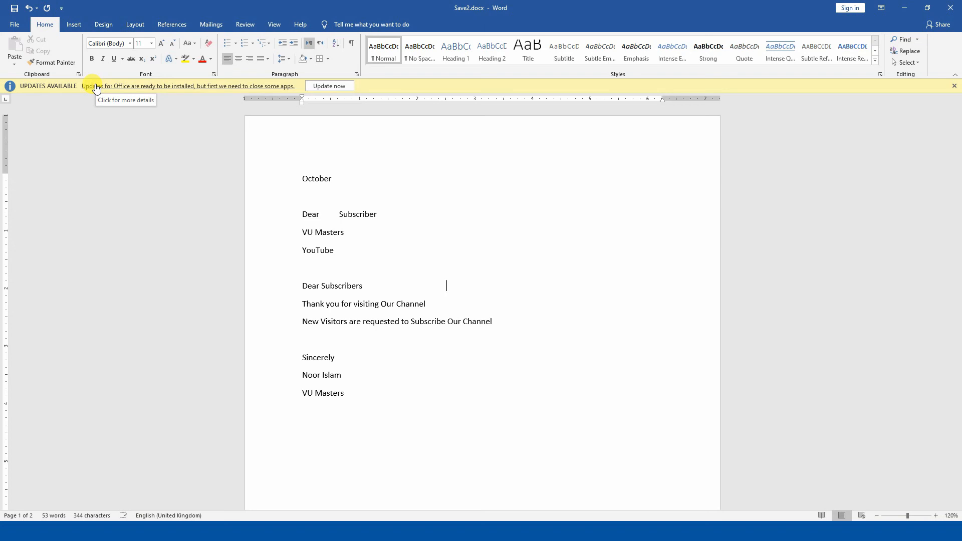
# Step: Set the print range to Print Current Page and print page 1
pyautogui.hotkey('ctrl', 'p')
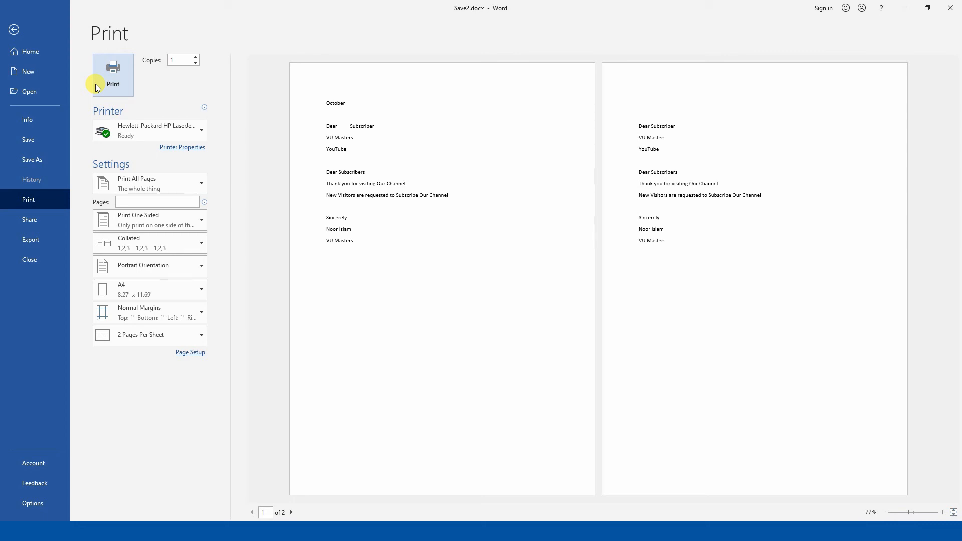
pyautogui.click(143, 185)
pyautogui.click(182, 256)
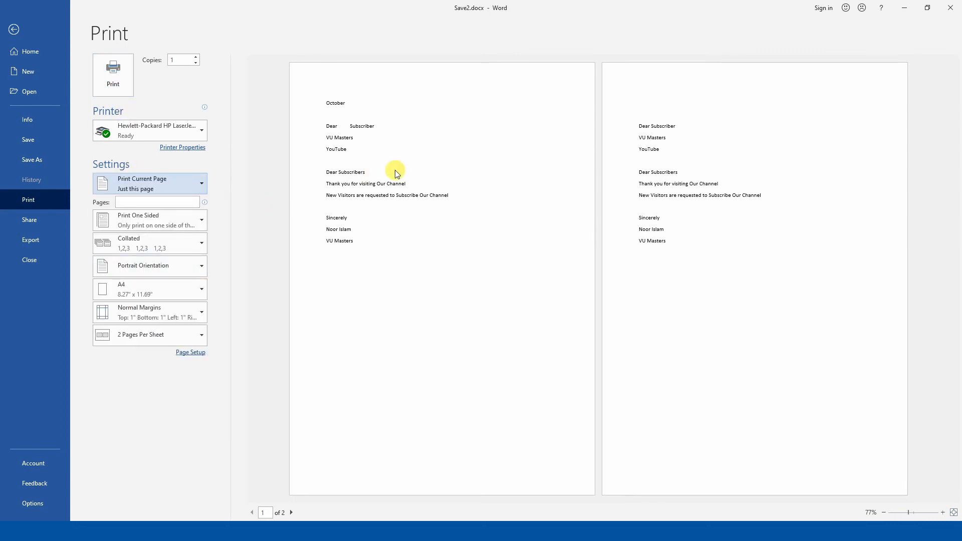
pyautogui.click(110, 79)
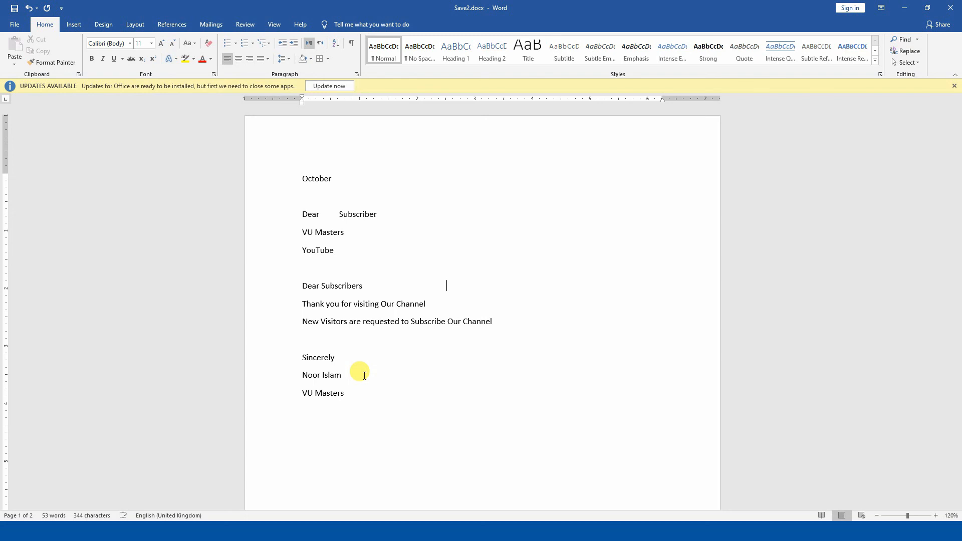
# Step: Print 2 copies of the current page with the layout set to 1 Page Per Sheet
pyautogui.hotkey('ctrl', 'p')
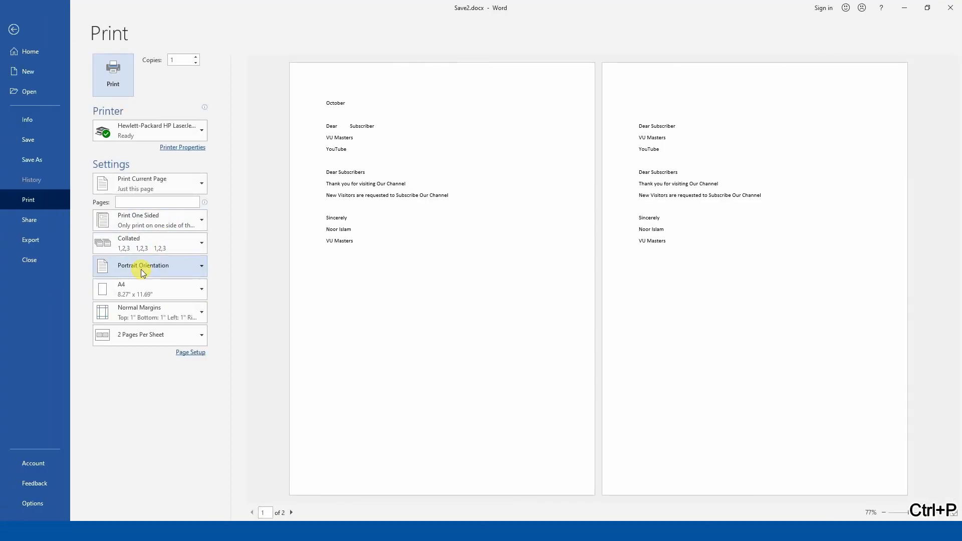
pyautogui.click(156, 345)
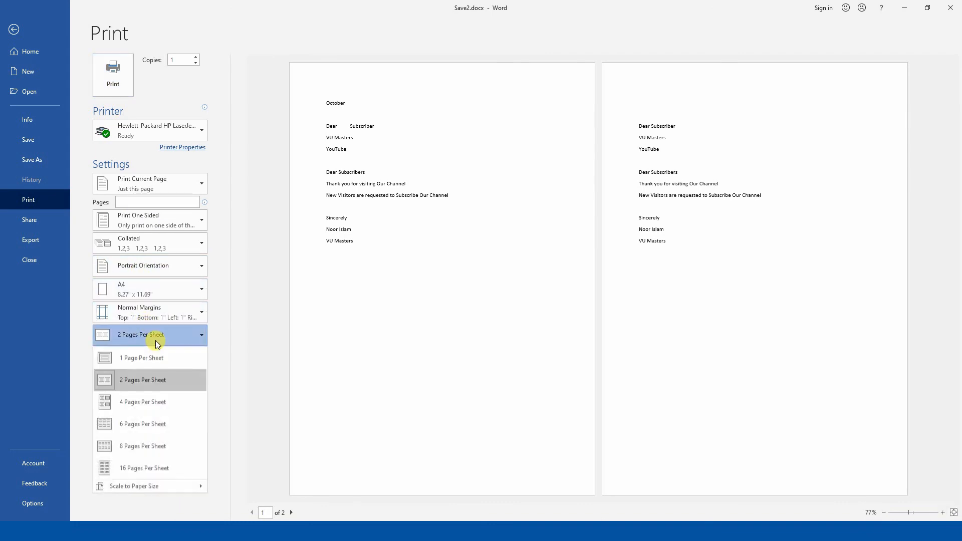
pyautogui.click(140, 364)
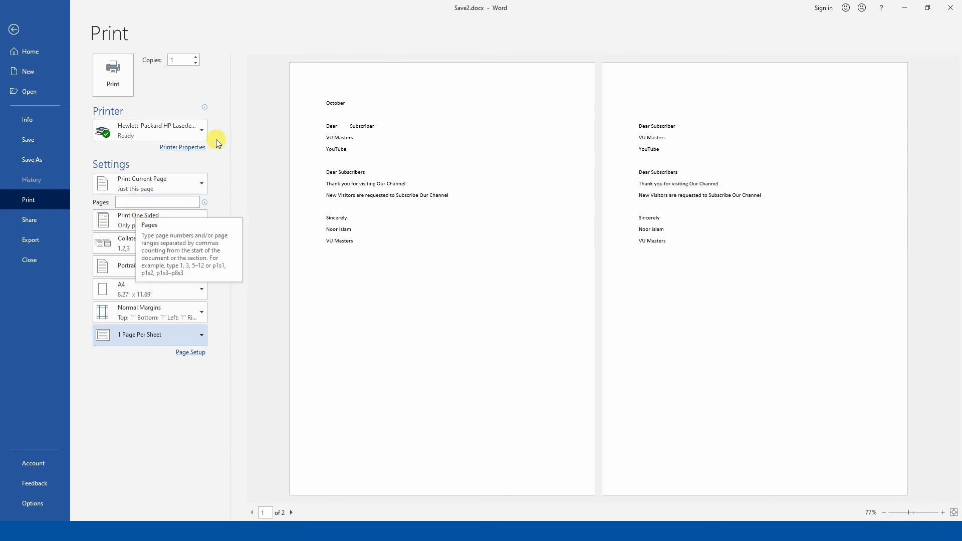
pyautogui.click(194, 57)
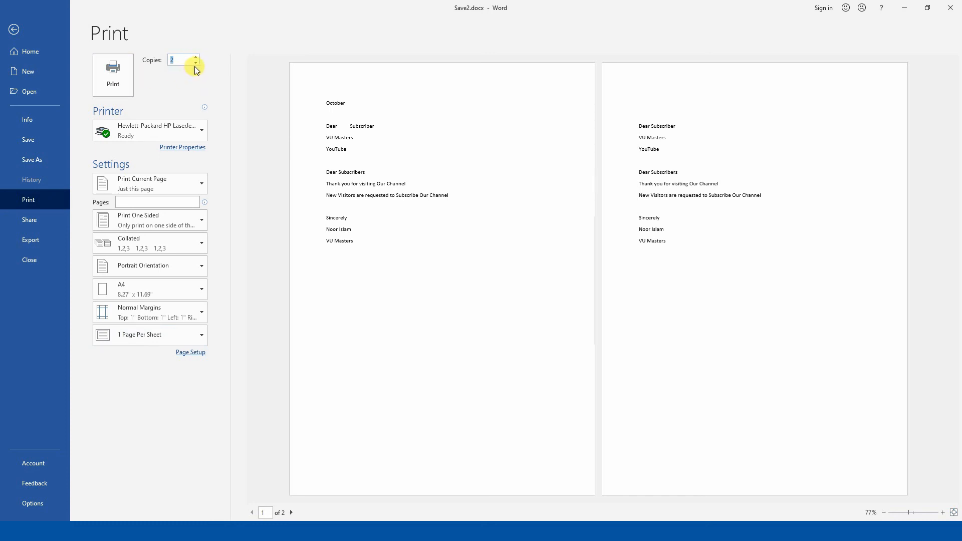
pyautogui.click(195, 57)
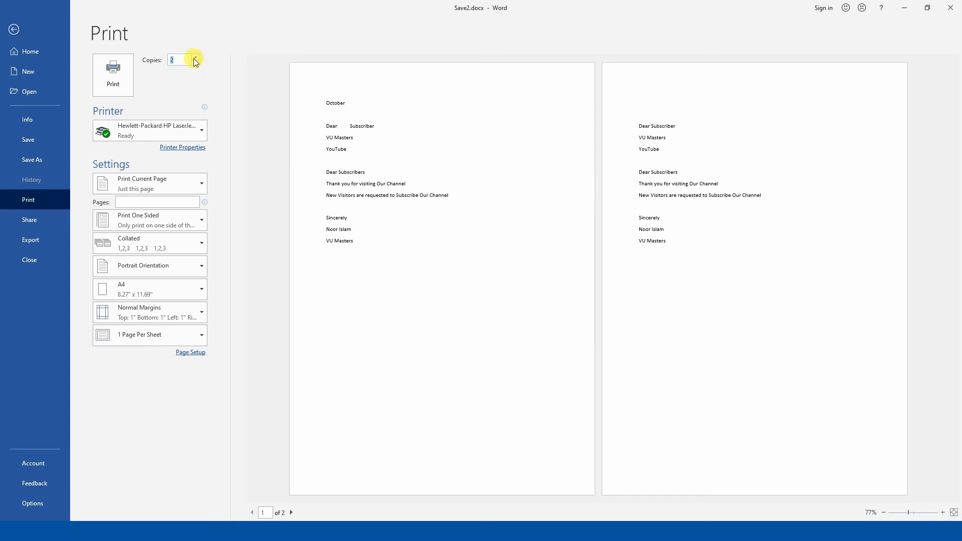
pyautogui.click(120, 78)
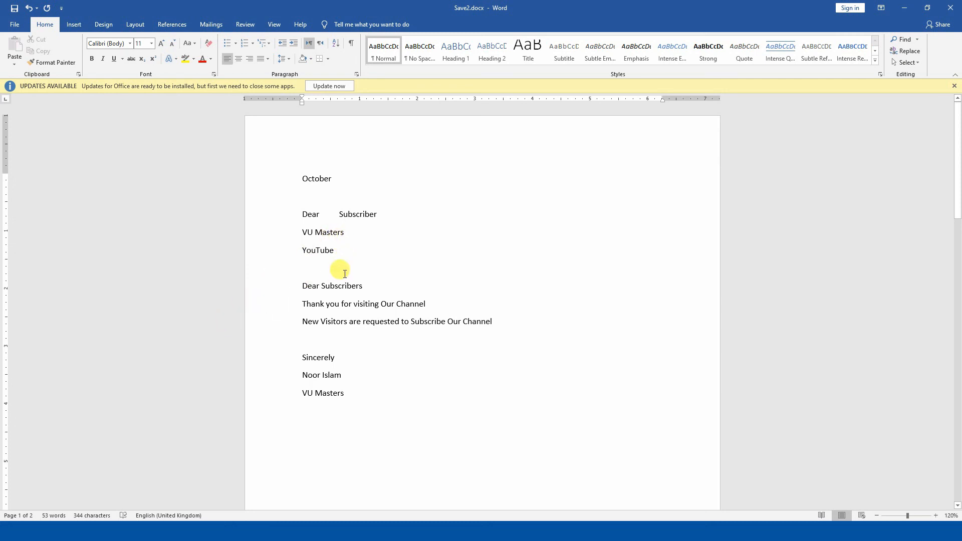
# Step: Reset the number of copies in the print settings to 1 and return to the document
pyautogui.scroll(-2, 333, 293)
pyautogui.hotkey('ctrl', 'p')
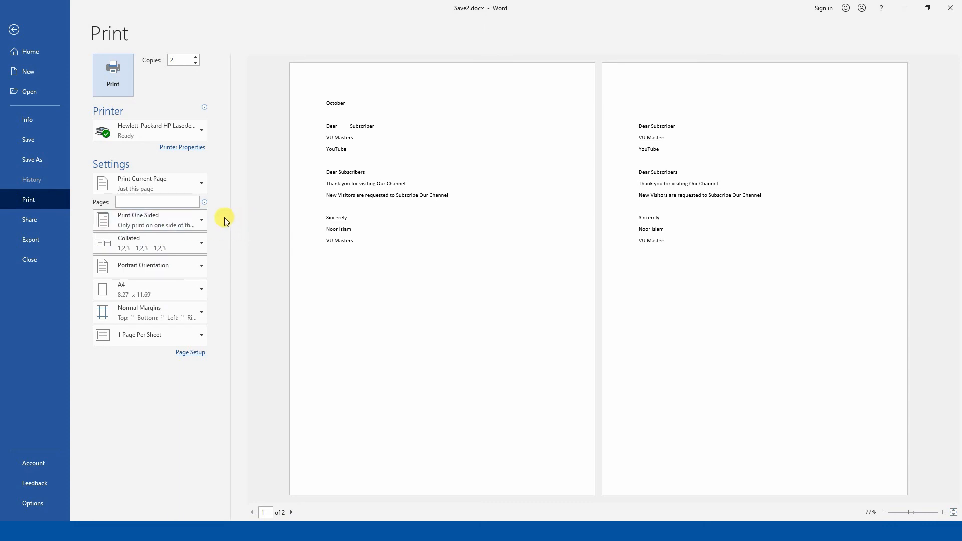
pyautogui.click(195, 64)
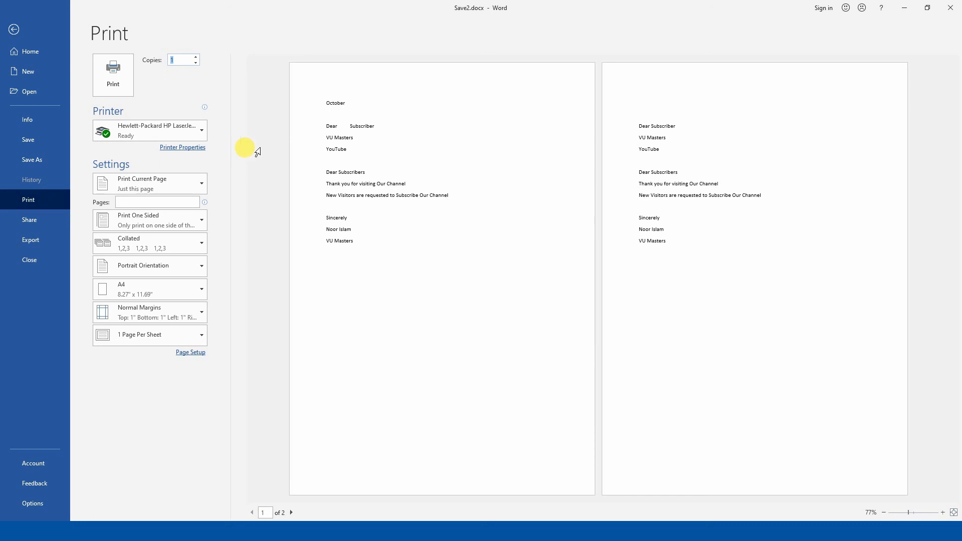
pyautogui.press('Escape')
pyautogui.scroll(2, 317, 160)
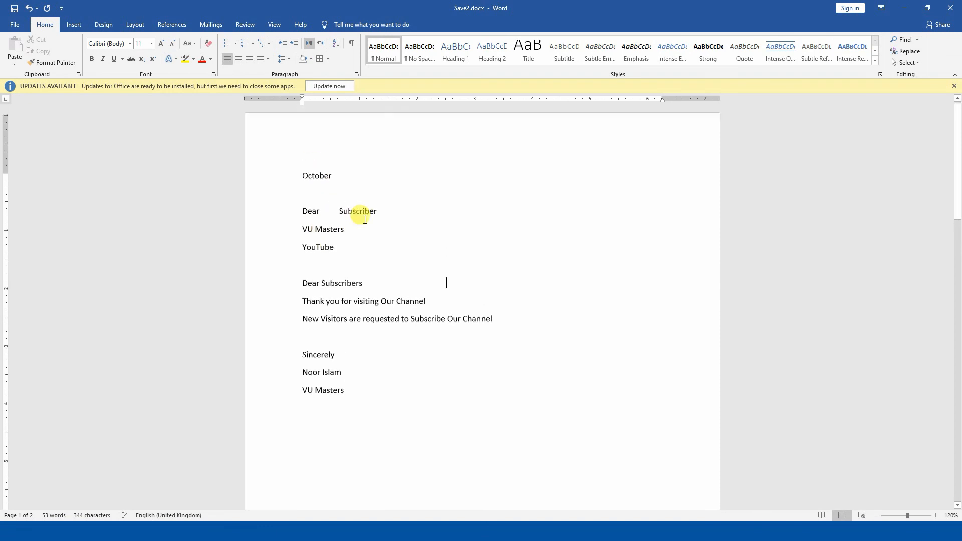
# Step: Select the lines from "Dear Subscriber" to "YouTube" and set the print range to Print Selection
pyautogui.moveTo(361, 254); pyautogui.dragTo(263, 223)
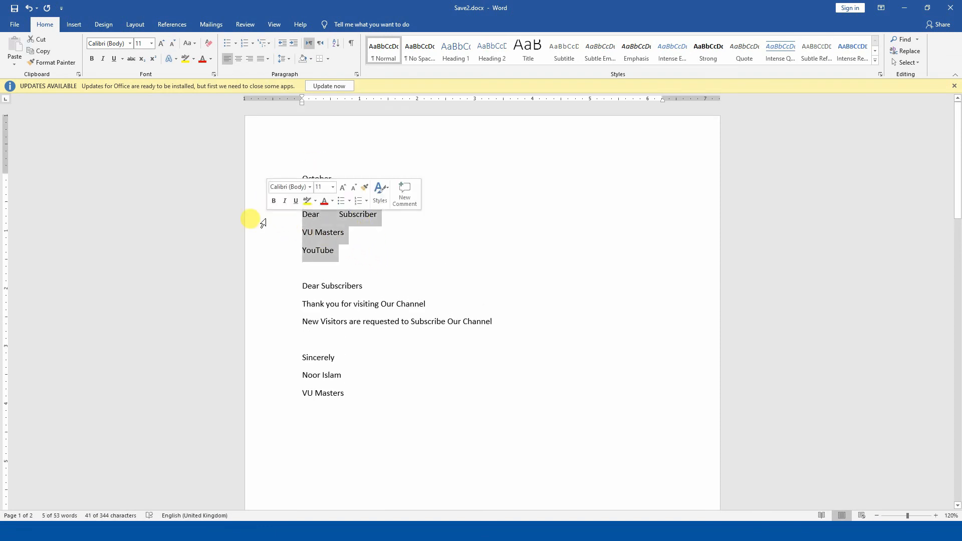
pyautogui.click(10, 26)
pyautogui.click(33, 203)
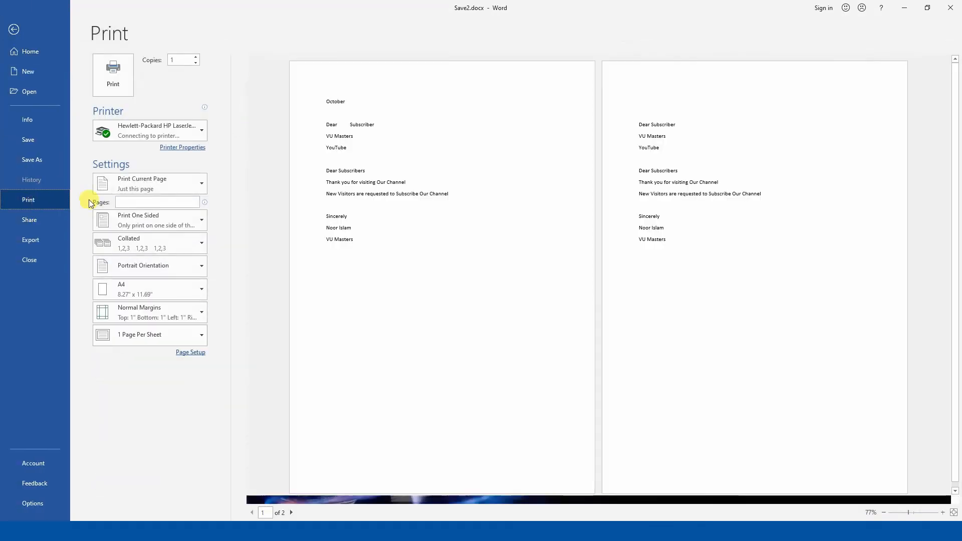
pyautogui.click(154, 189)
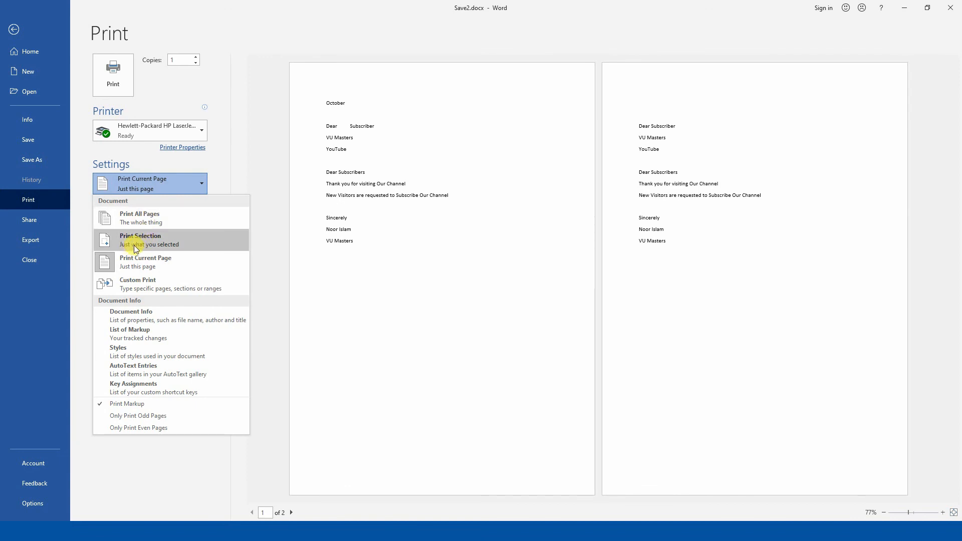
pyautogui.click(169, 243)
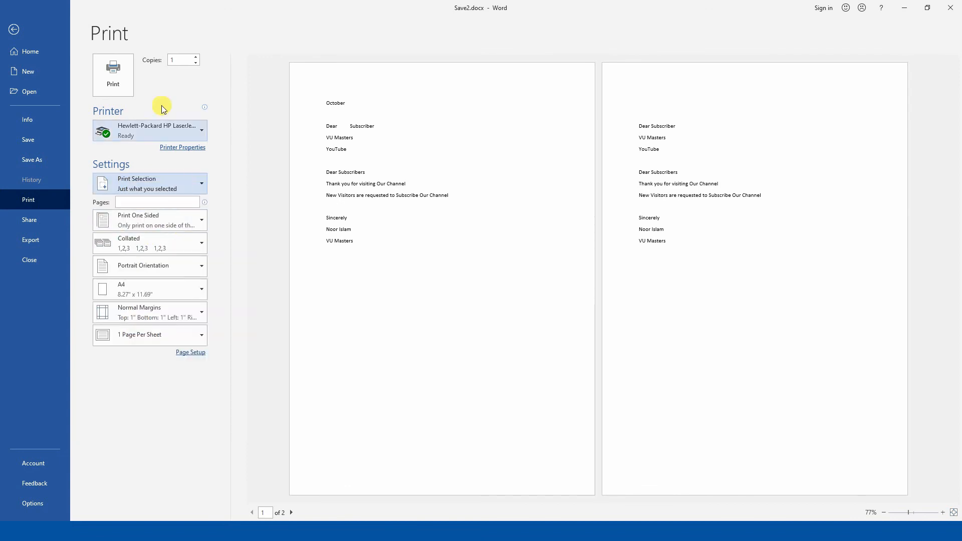
# Step: Print one copy of just the selected lines with the current print settings
pyautogui.click(124, 67)
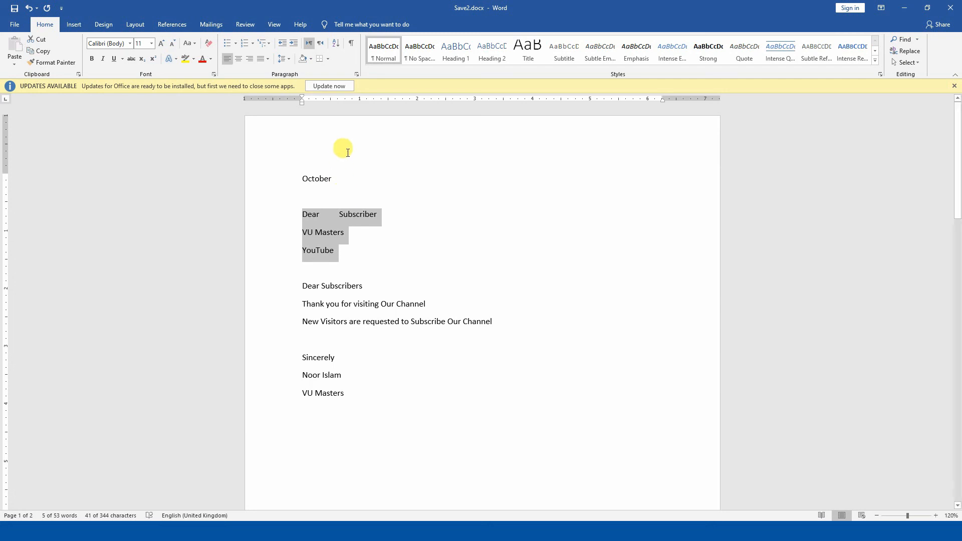
# Step: Close Save2.docx without saving the changes and exit Word
pyautogui.click(19, 25)
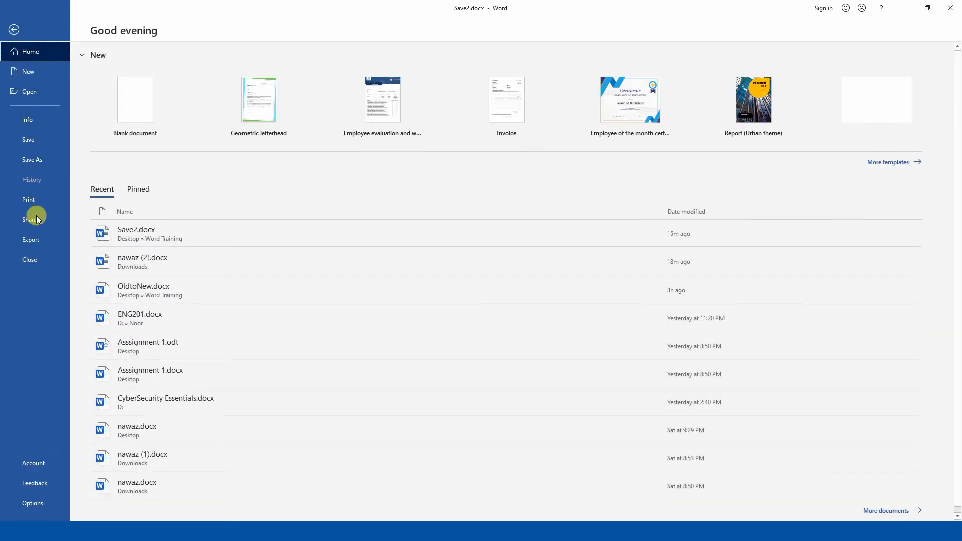
pyautogui.click(22, 257)
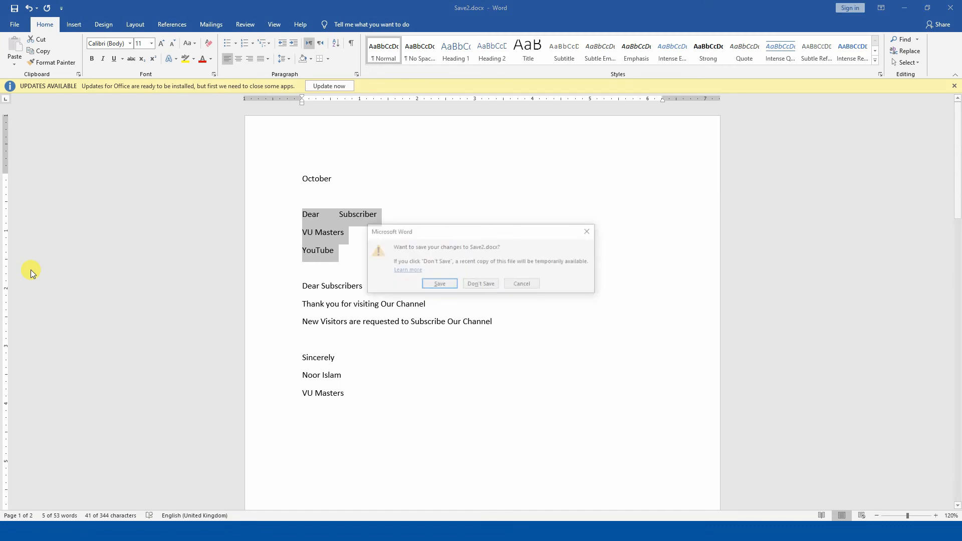
pyautogui.click(470, 289)
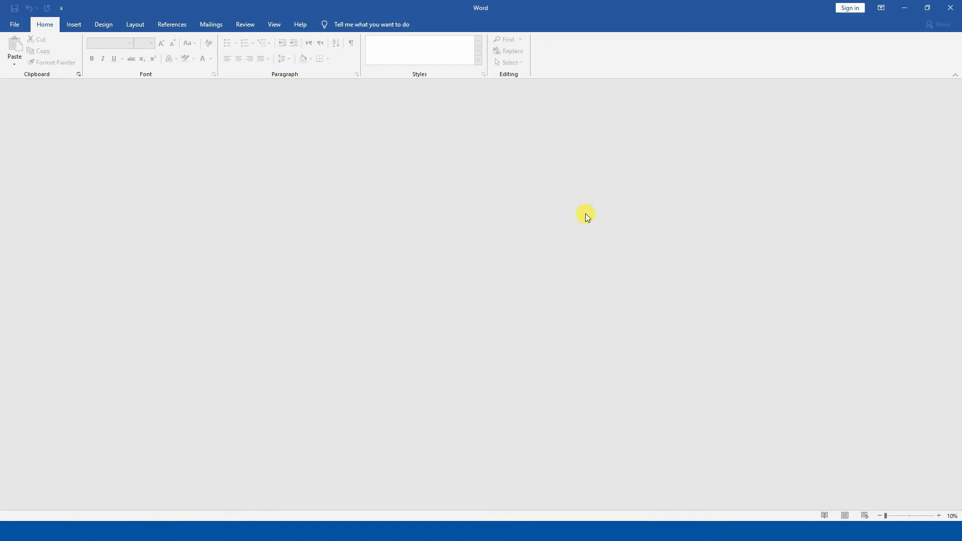
pyautogui.click(955, 6)
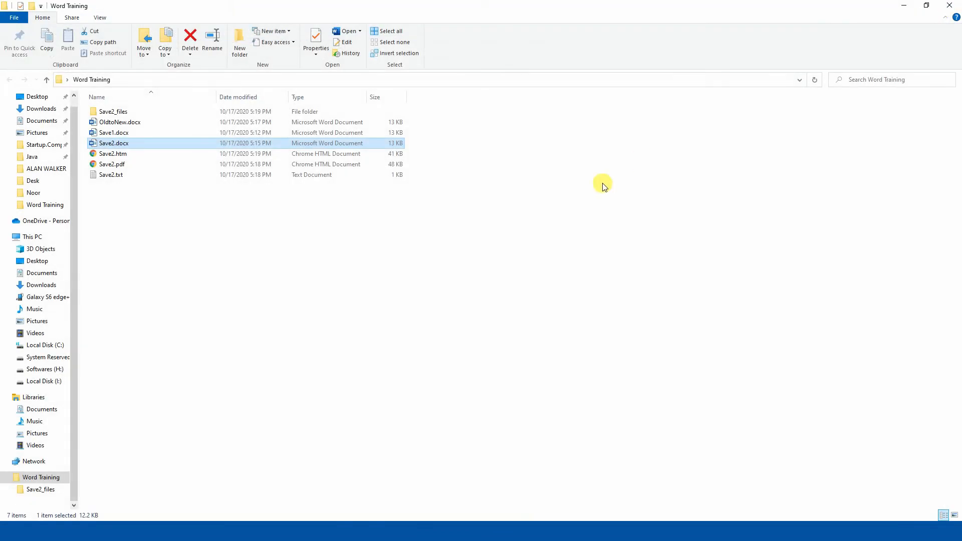
# Step: Switch to the running PowerPoint slide show of 8. Print.pptx and advance to the "Watch These Also" slide
pyautogui.hotkey('alt', 'Tab')
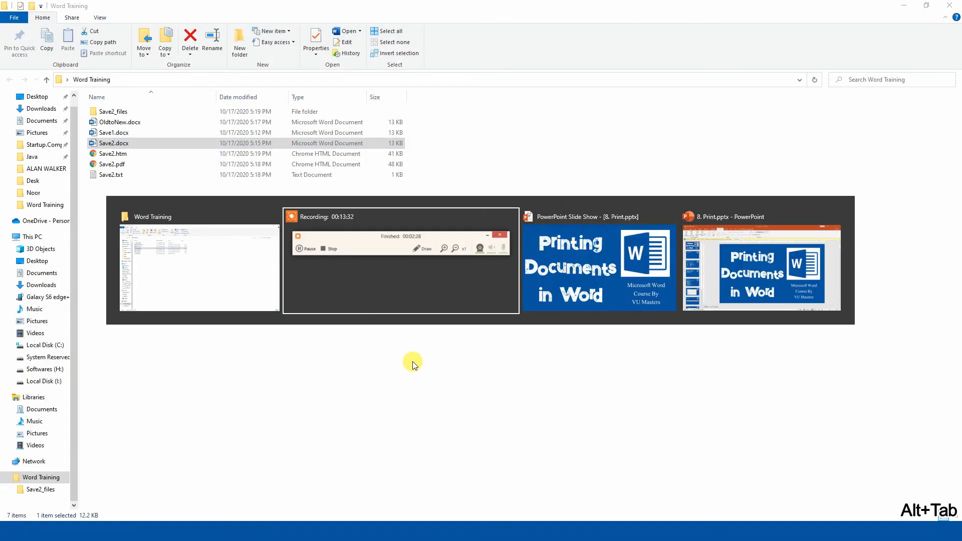
pyautogui.hotkey('alt', 'Tab')
pyautogui.press('Tab')
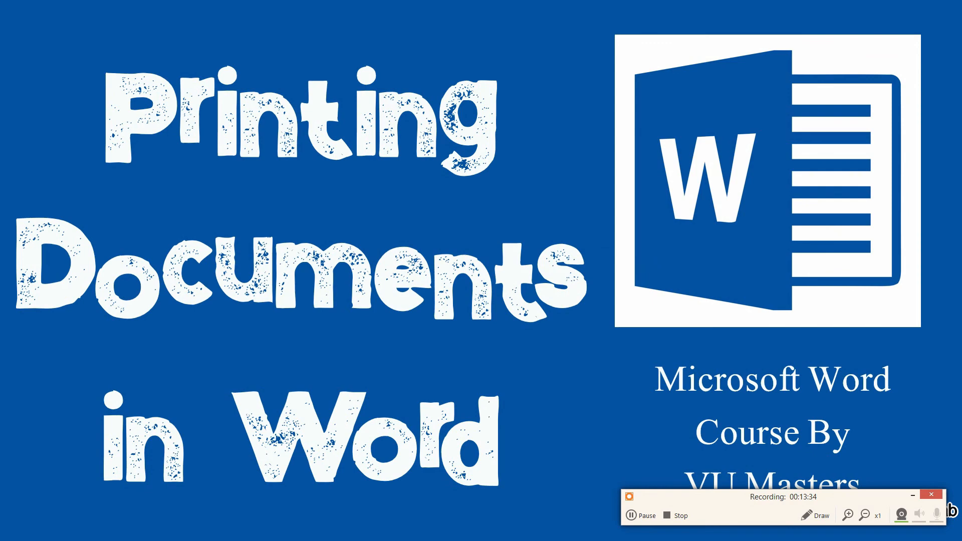
pyautogui.click(906, 490)
pyautogui.click(603, 292)
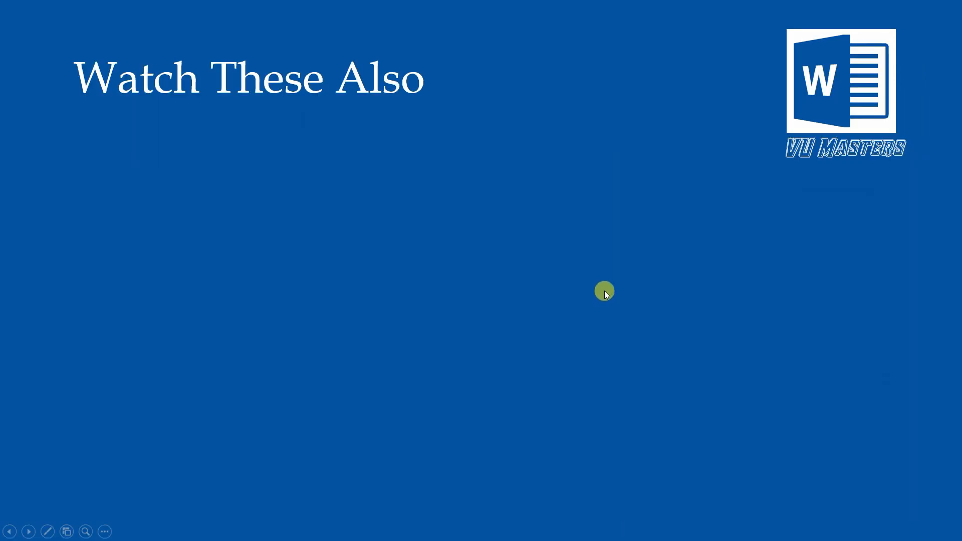